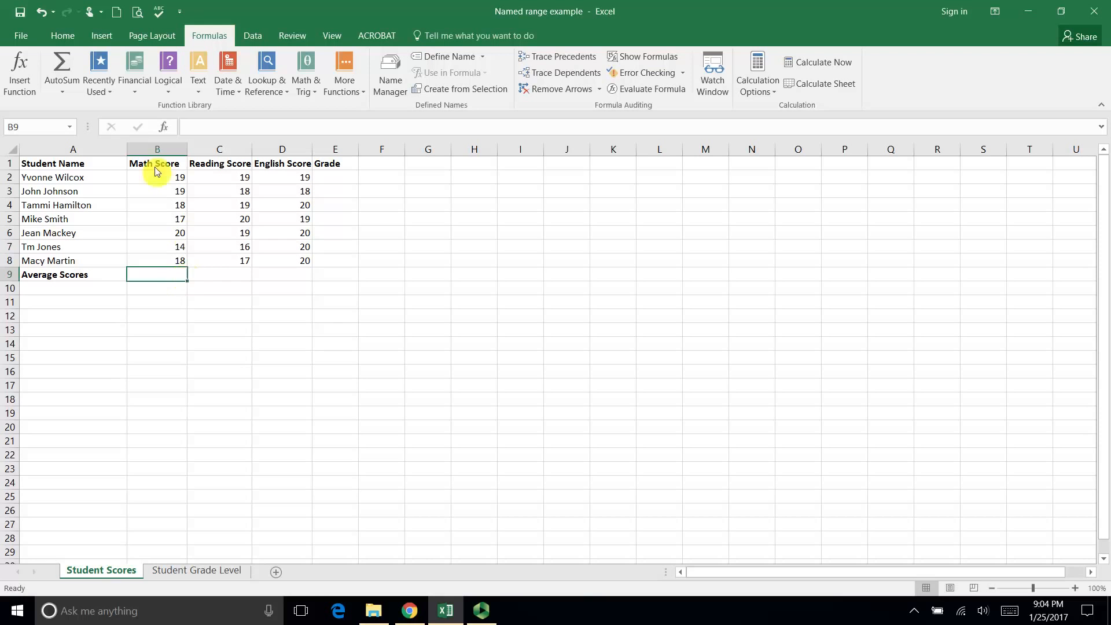
- Name the math scores in B2:B8 Math and recall the range by its name
drag(154, 177, 161, 261)
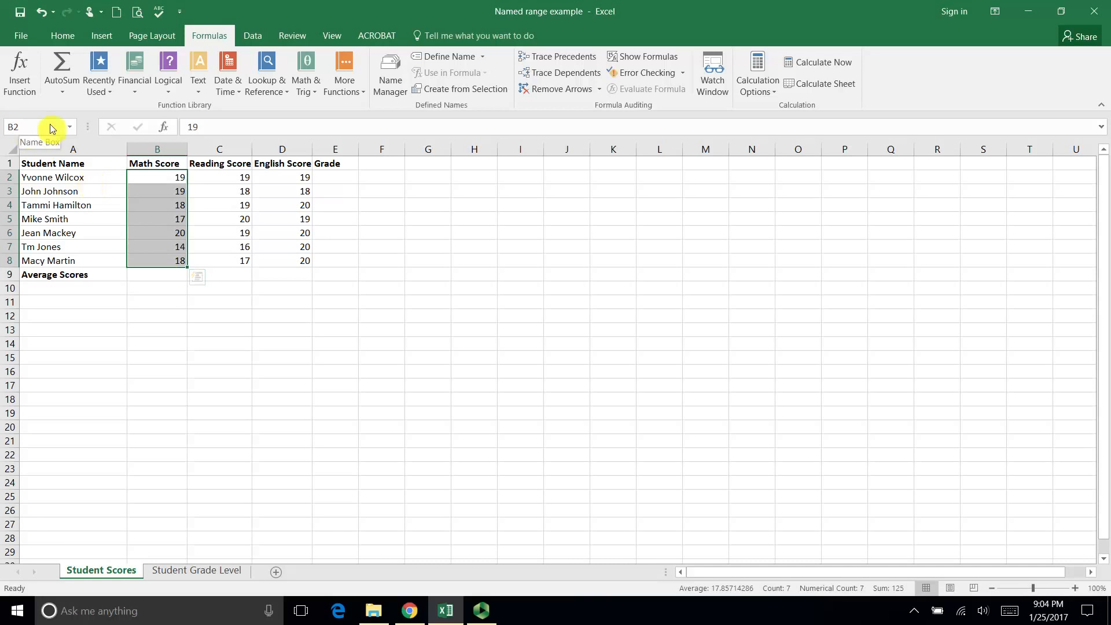
click(35, 128)
key(Return)
click(158, 305)
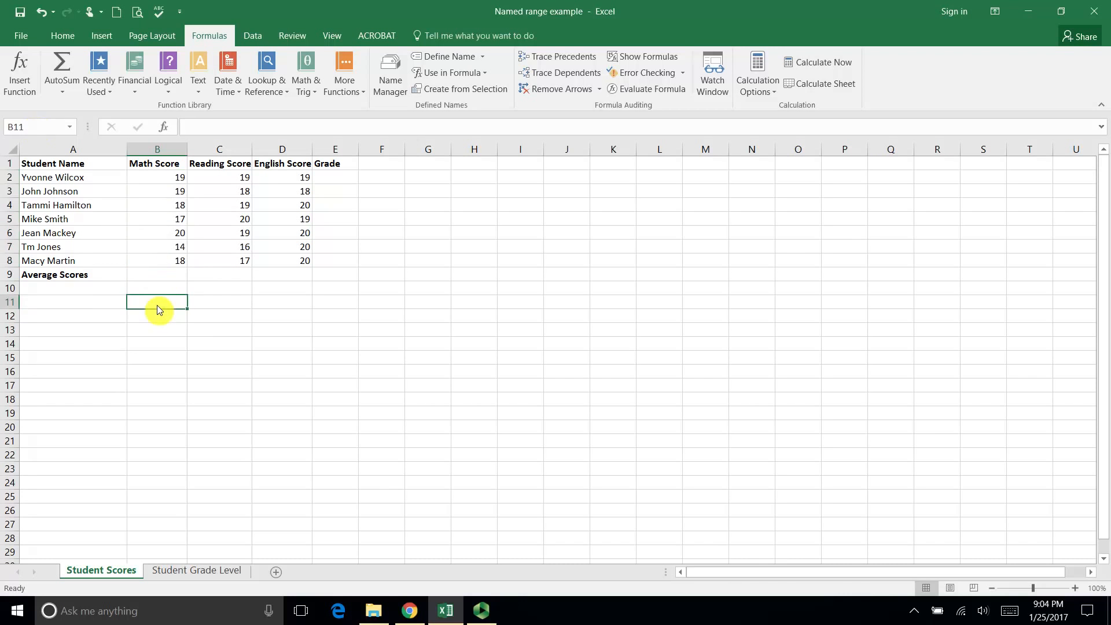
click(67, 128)
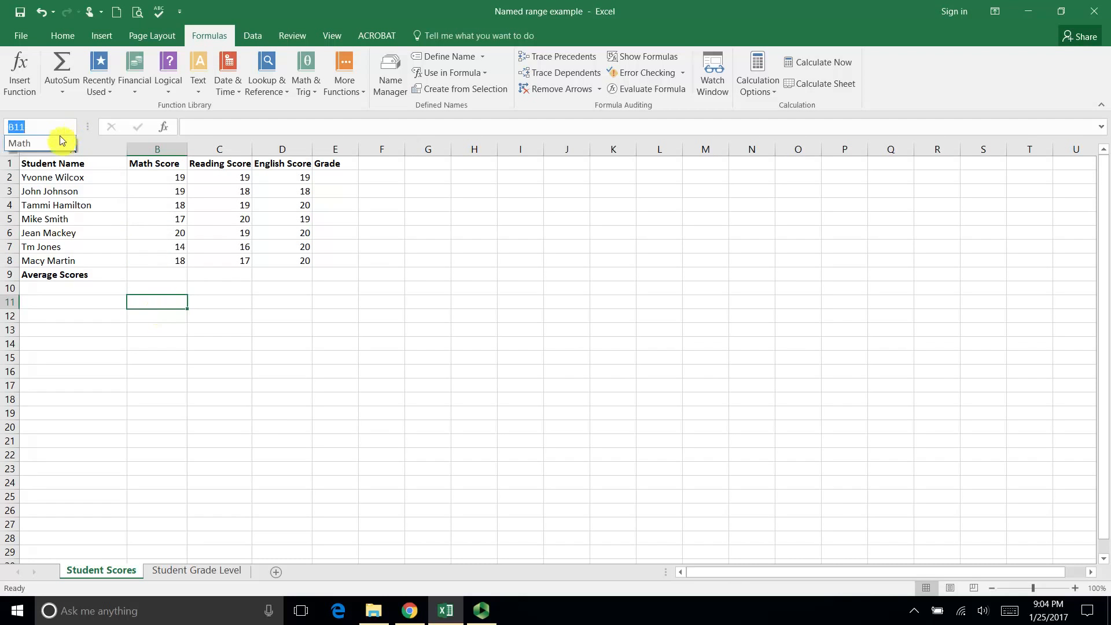
click(60, 143)
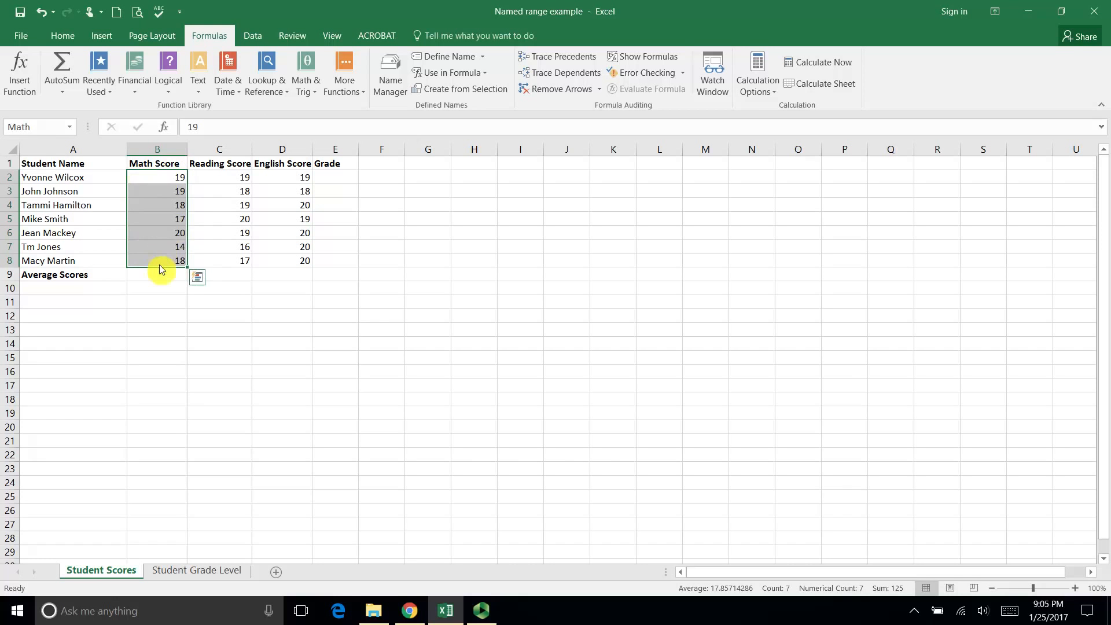
- Try recalling the Math range with the score table moved to start at E10, and undo the move
drag(41, 162, 532, 412)
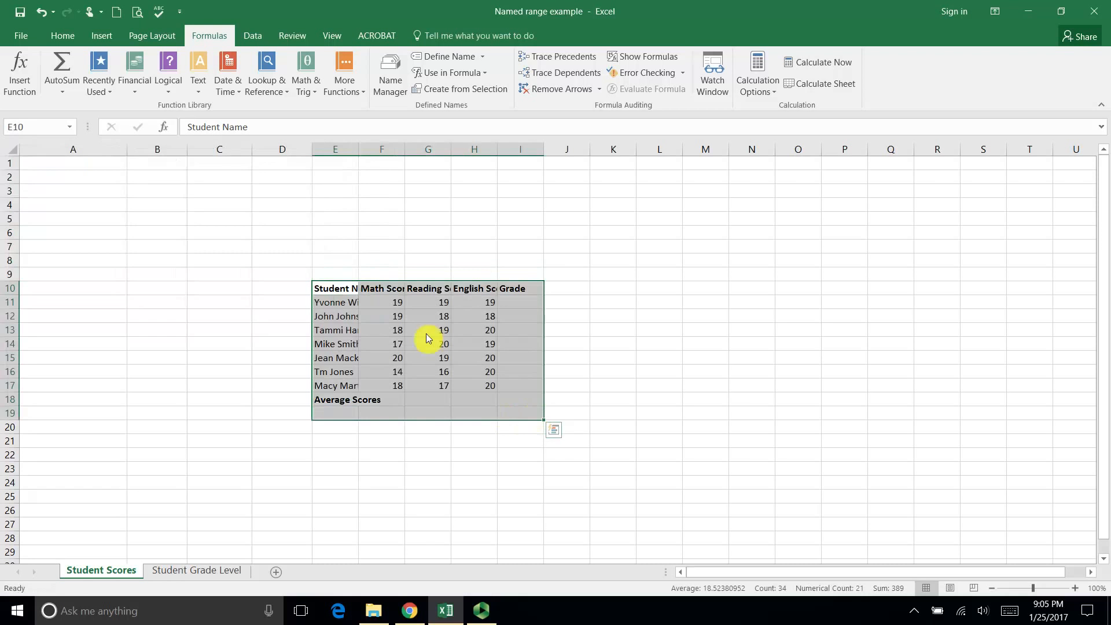
click(397, 398)
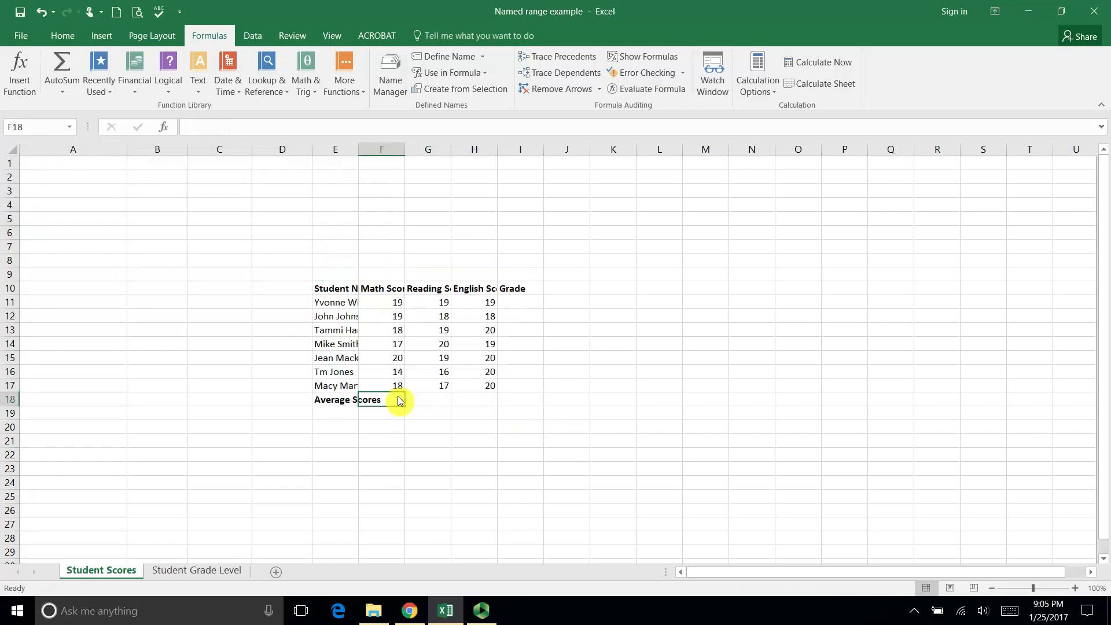
click(126, 219)
click(74, 124)
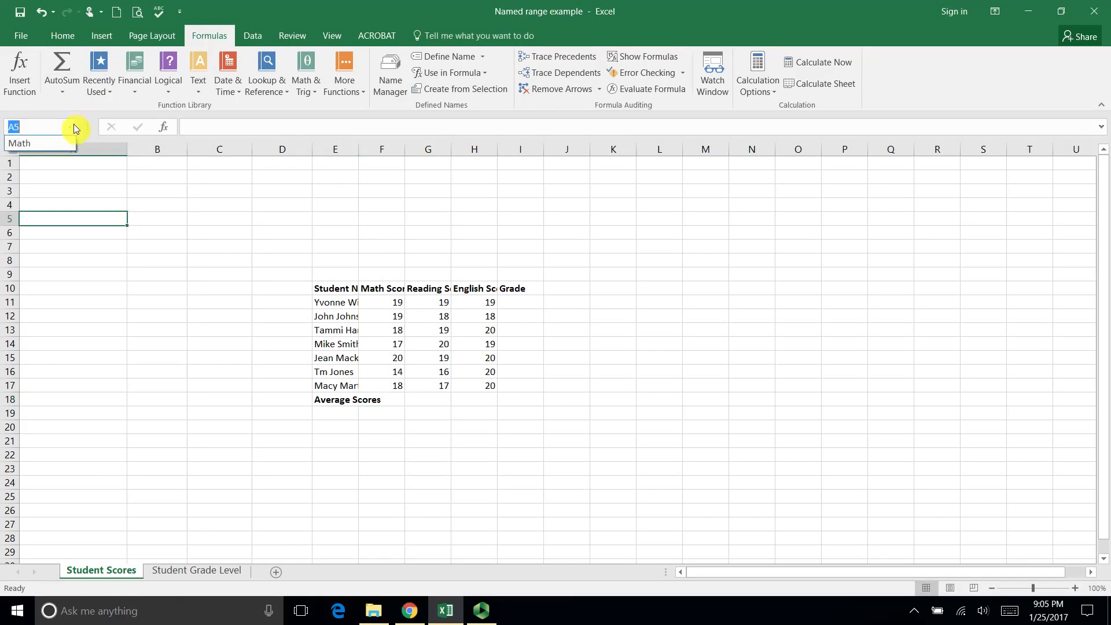
click(66, 142)
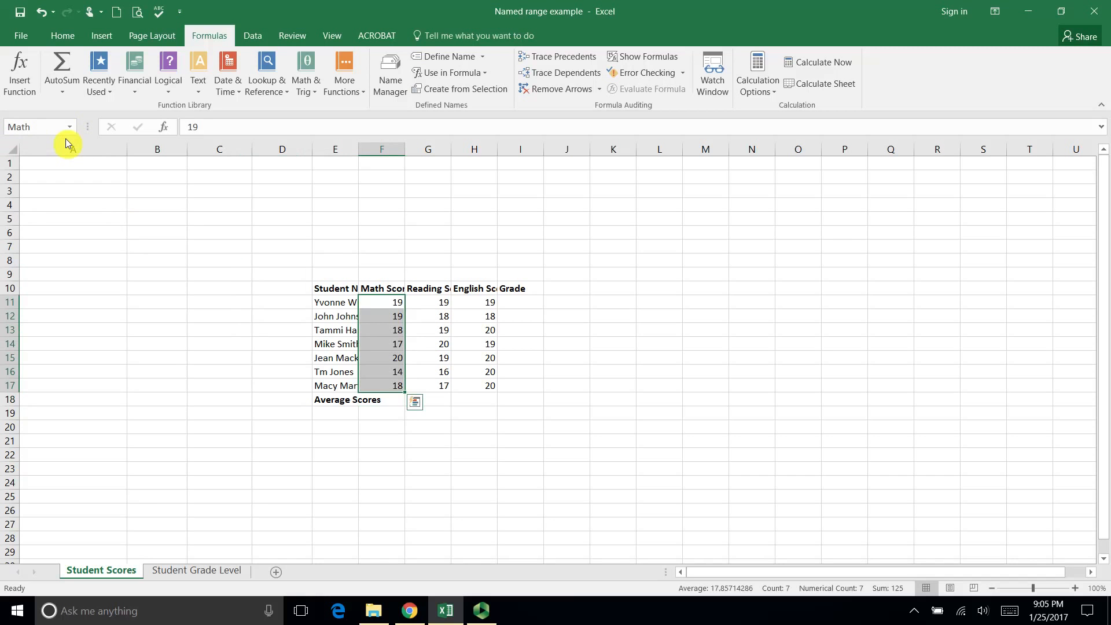
click(40, 9)
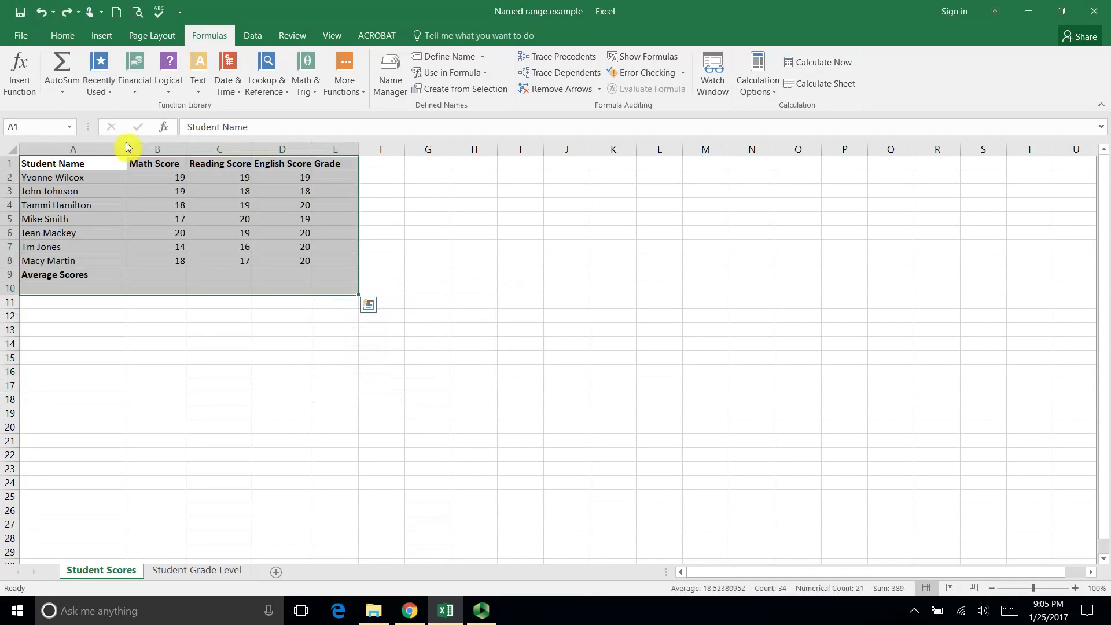
- Enter =SUM(Math) in B9, the Average Scores cell for math
click(141, 245)
click(154, 276)
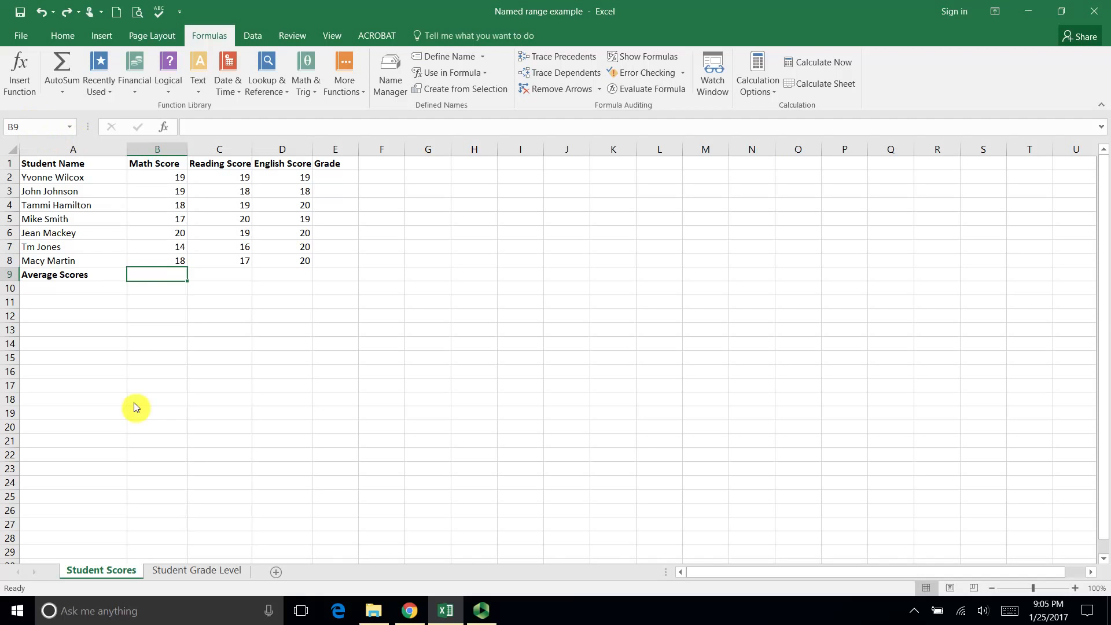
text(=)
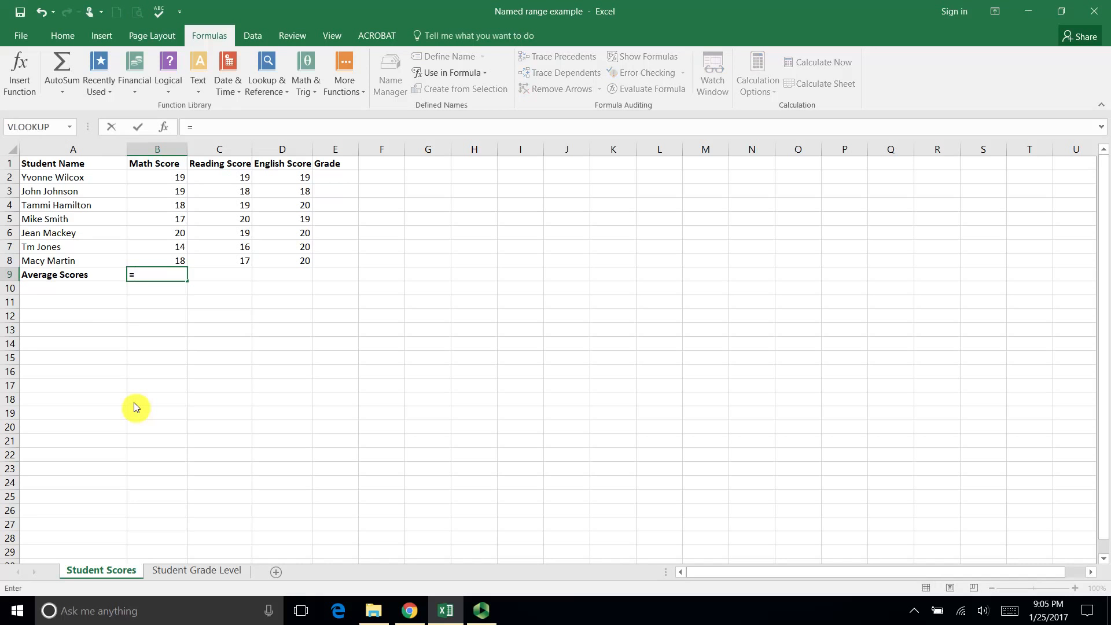
text(sum(m)
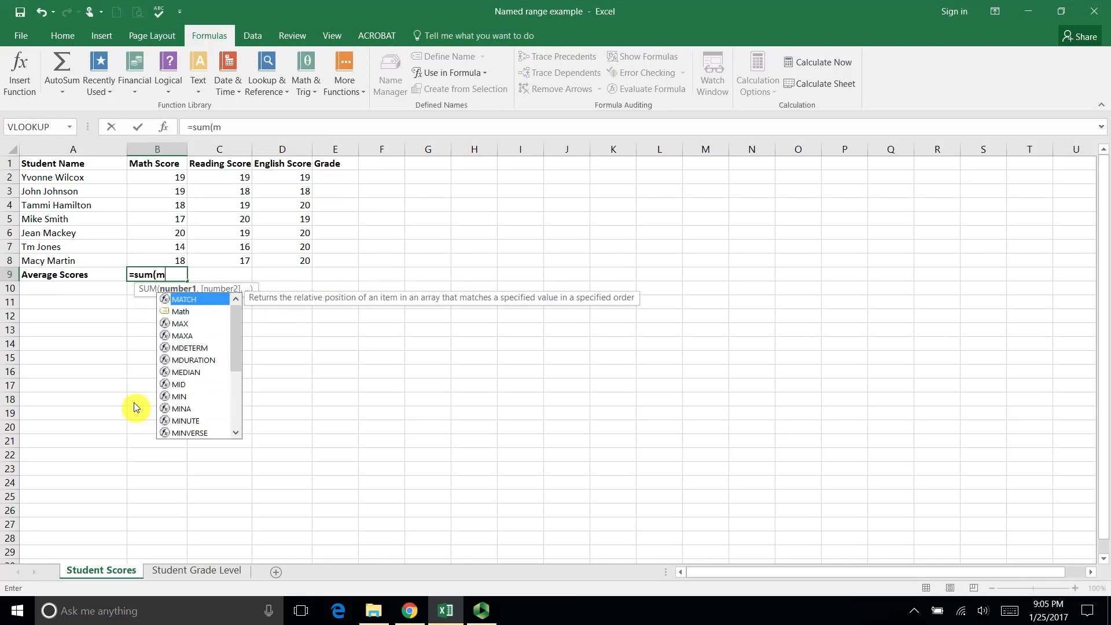
text(ath))
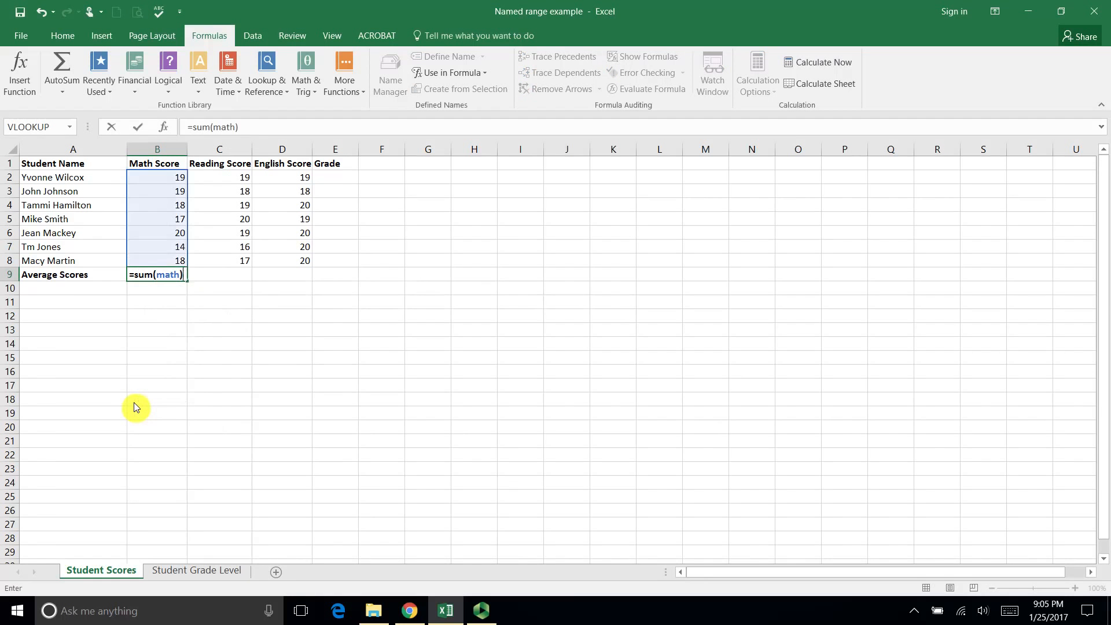
key(Return)
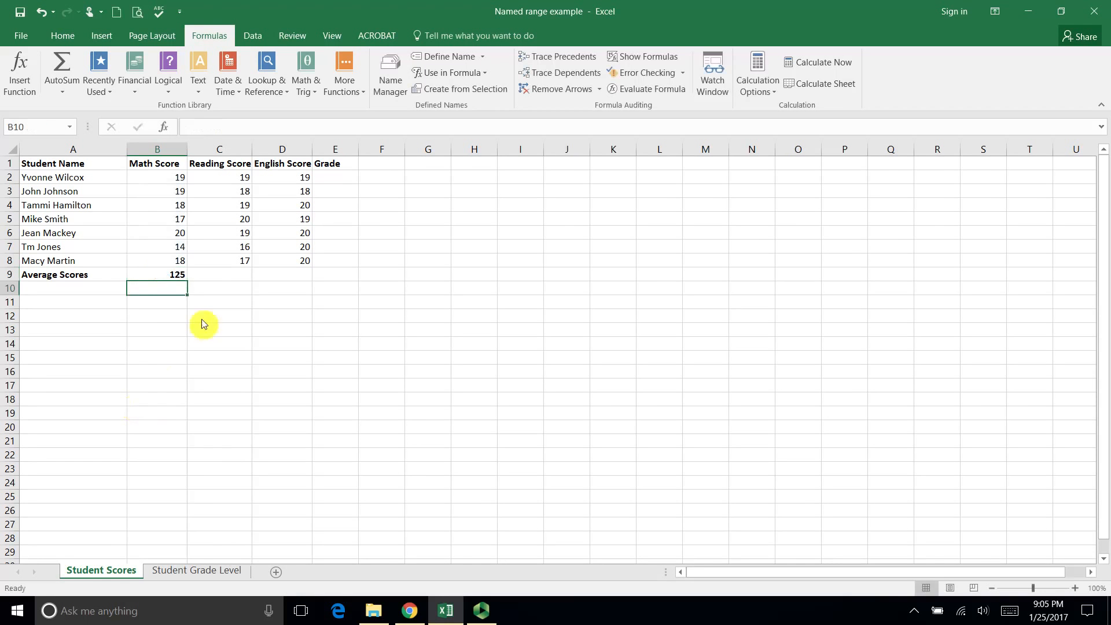
- Replace the function in B9 so that the formula reads =AVERAGE(Math)
click(171, 275)
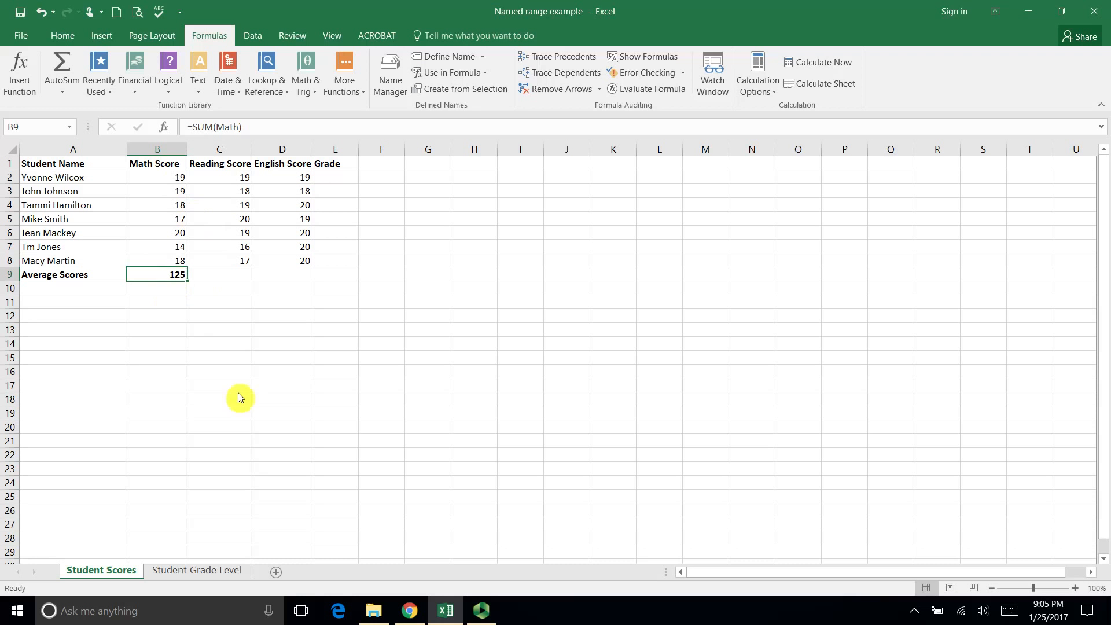
click(217, 129)
key(BackSpace)
key(BackSpace)
key(BackSpace)
key(BackSpace)
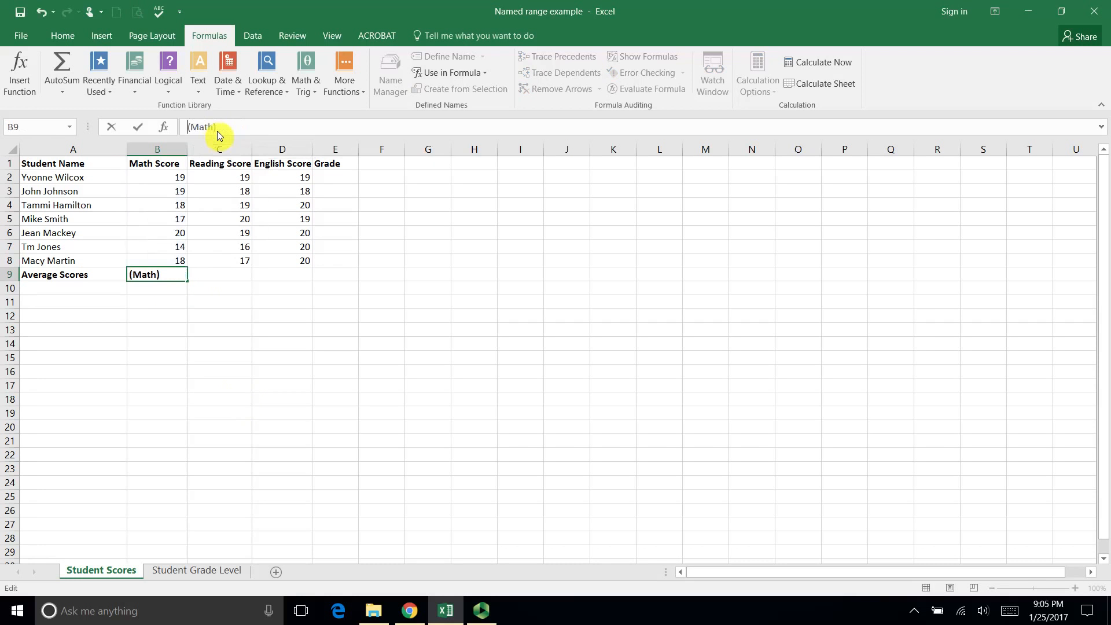
text(=aver)
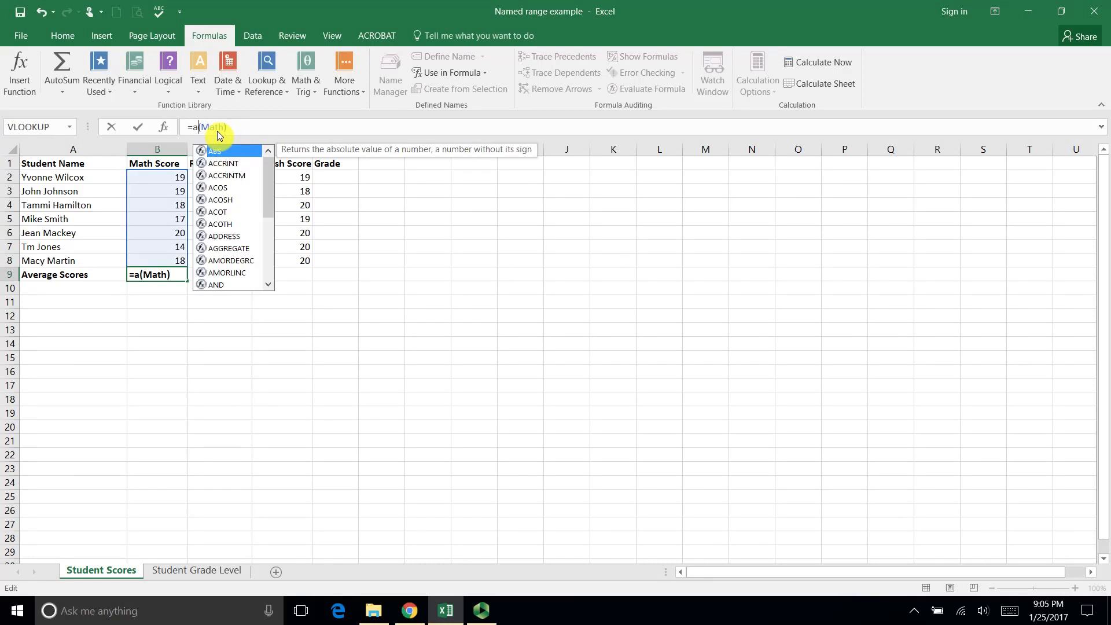
text(age)
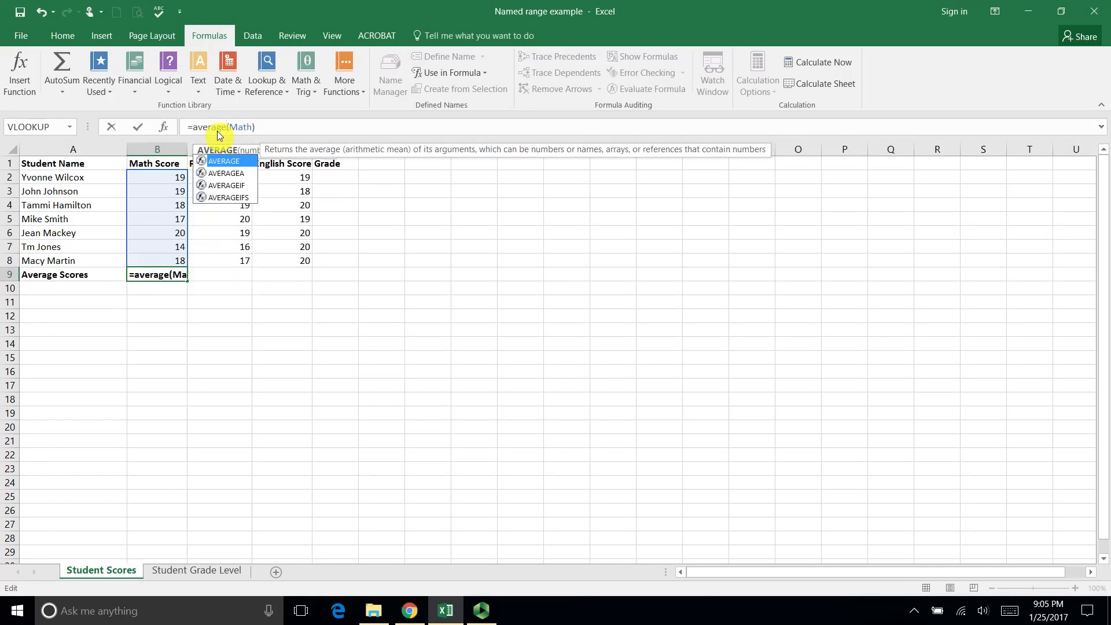
key(Return)
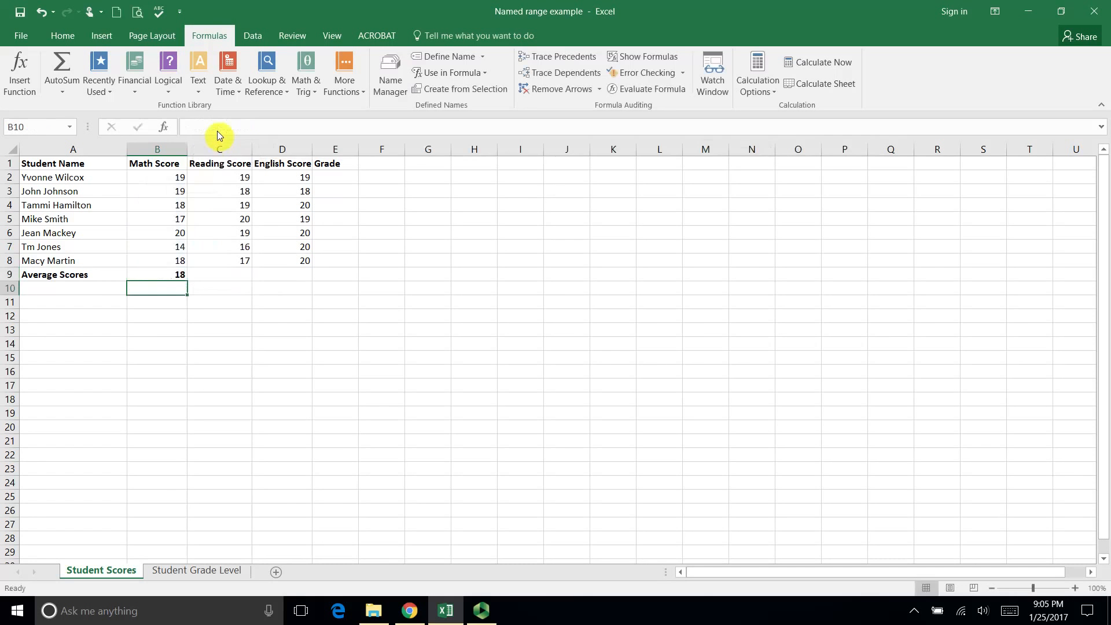
- Try filling the math average formula from B9 into C9, and clear C9
click(172, 274)
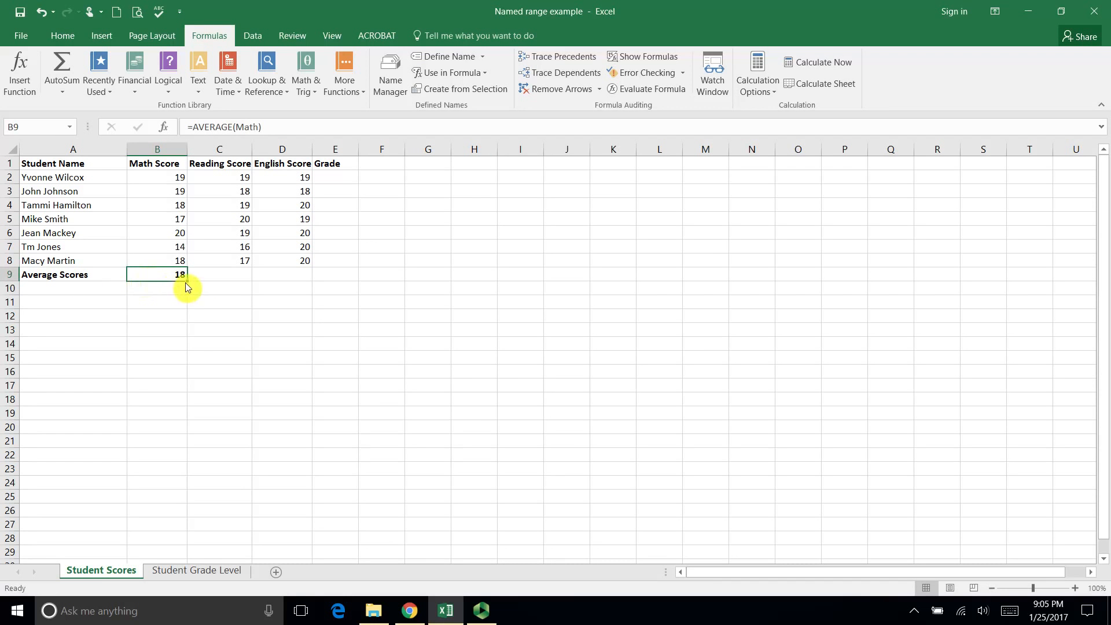
drag(186, 285, 246, 283)
click(235, 278)
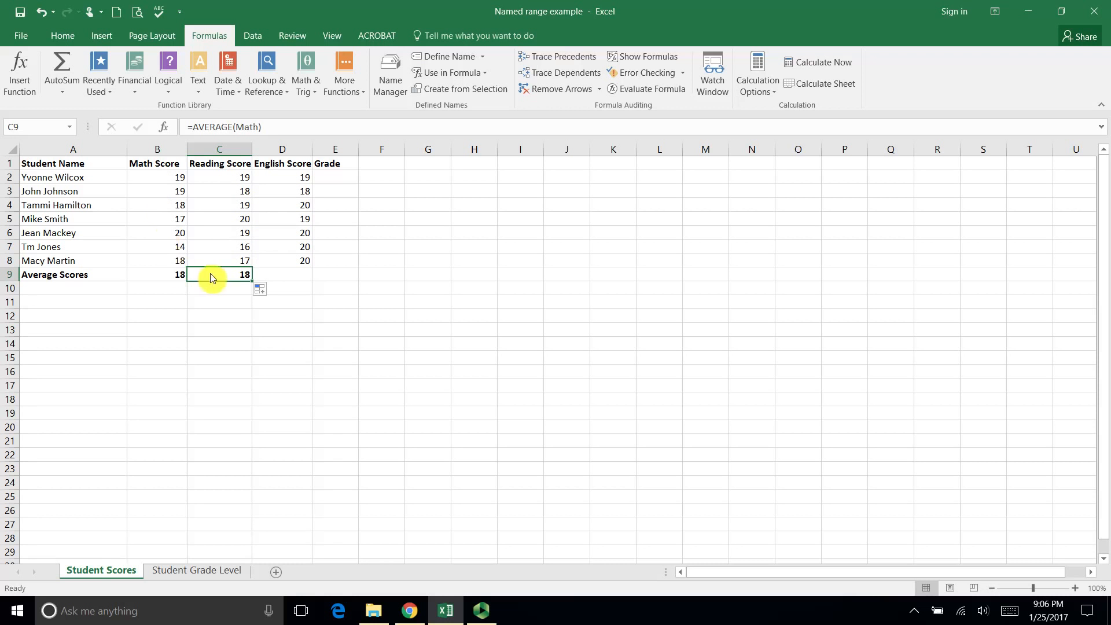
key(Delete)
- Name the reading scores in C2:C8 reading
drag(229, 177, 238, 258)
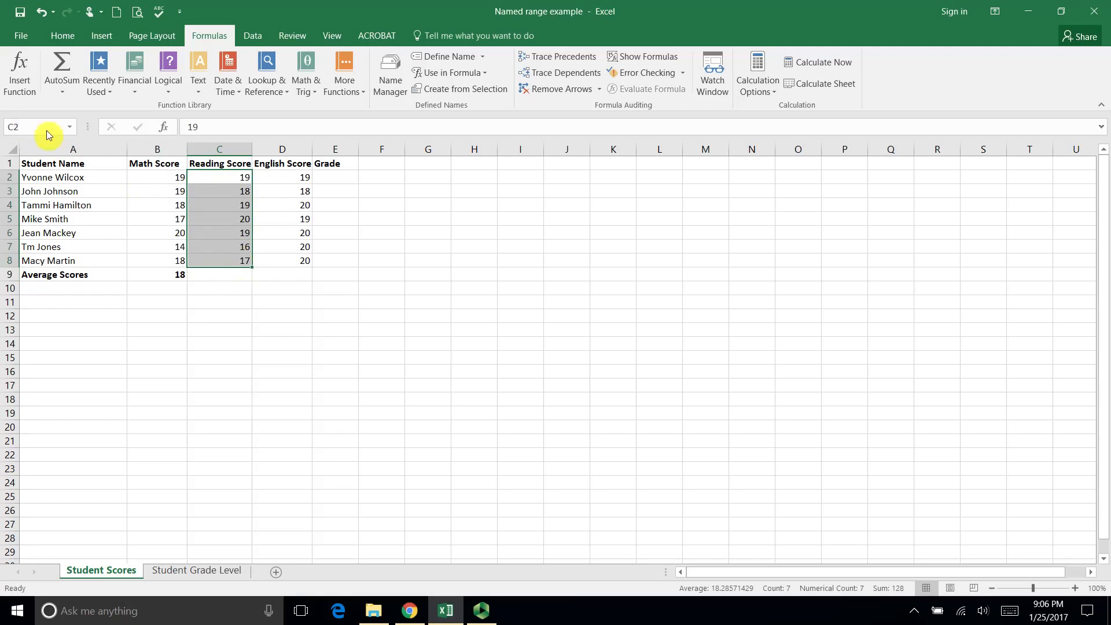
text(reading)
key(Return)
- Enter =AVERAGE(reading) in C9 to average the reading scores
click(214, 276)
text(=r)
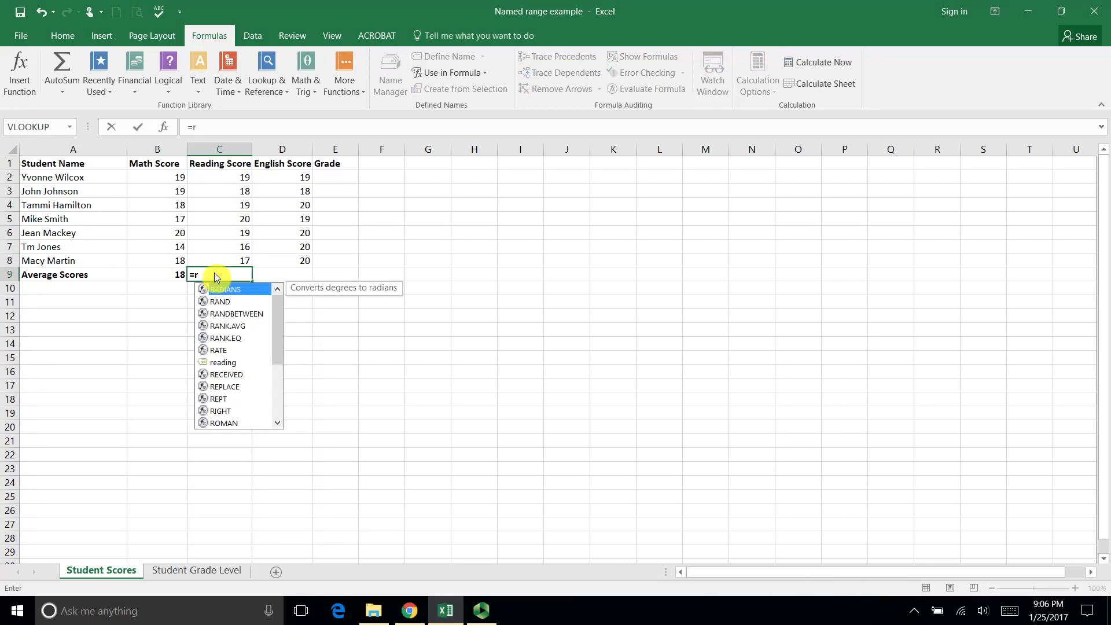
key(BackSpace)
text(av)
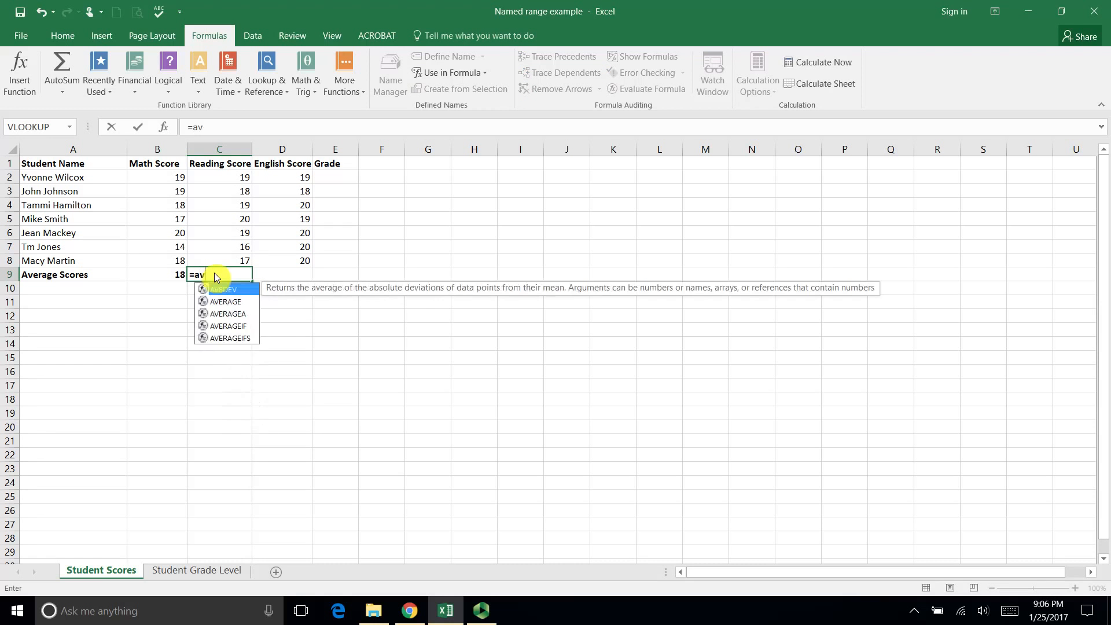
text(er)
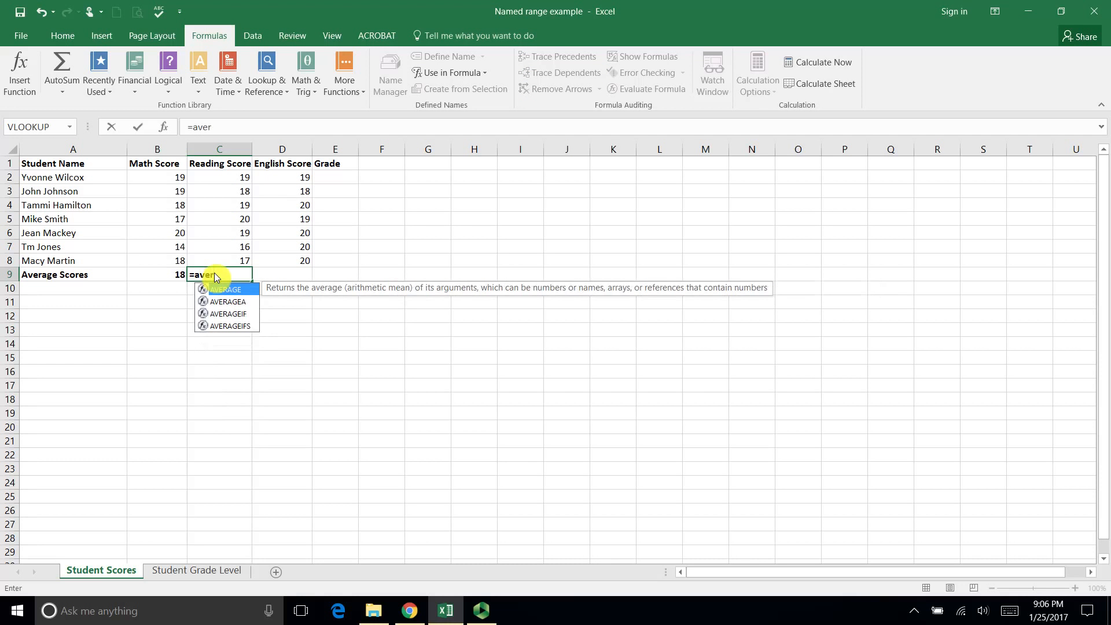
double_click(243, 293)
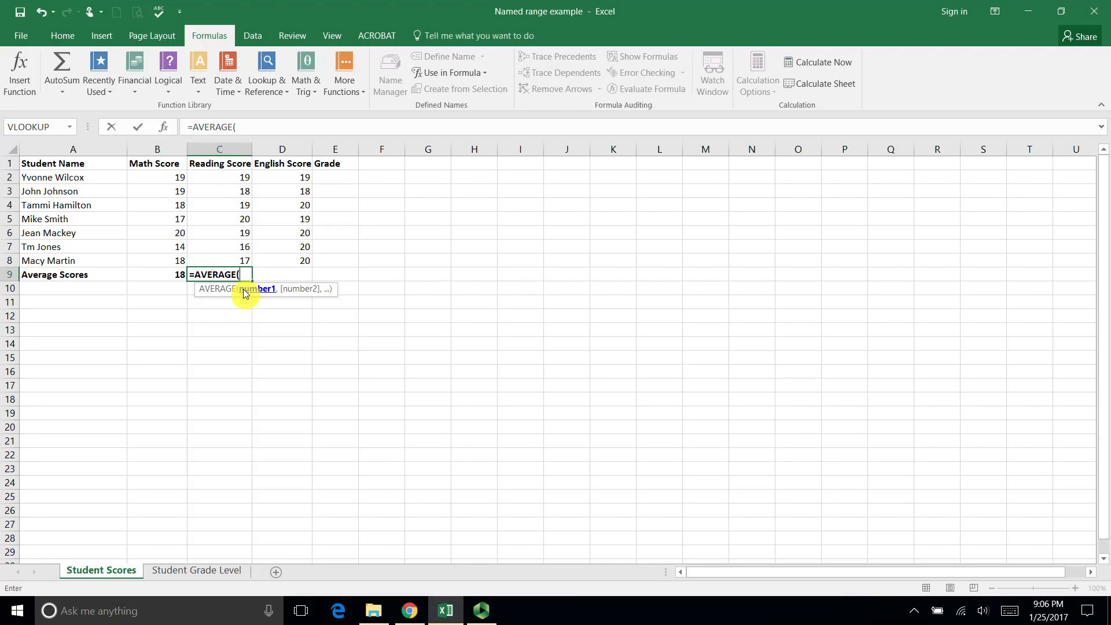
text(re)
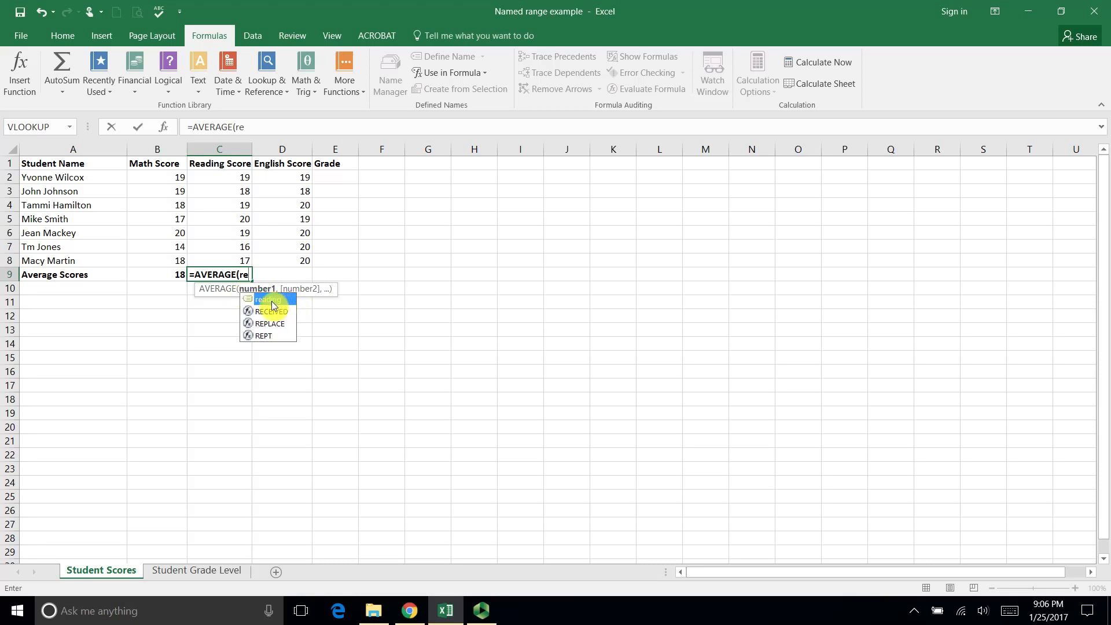
double_click(268, 300)
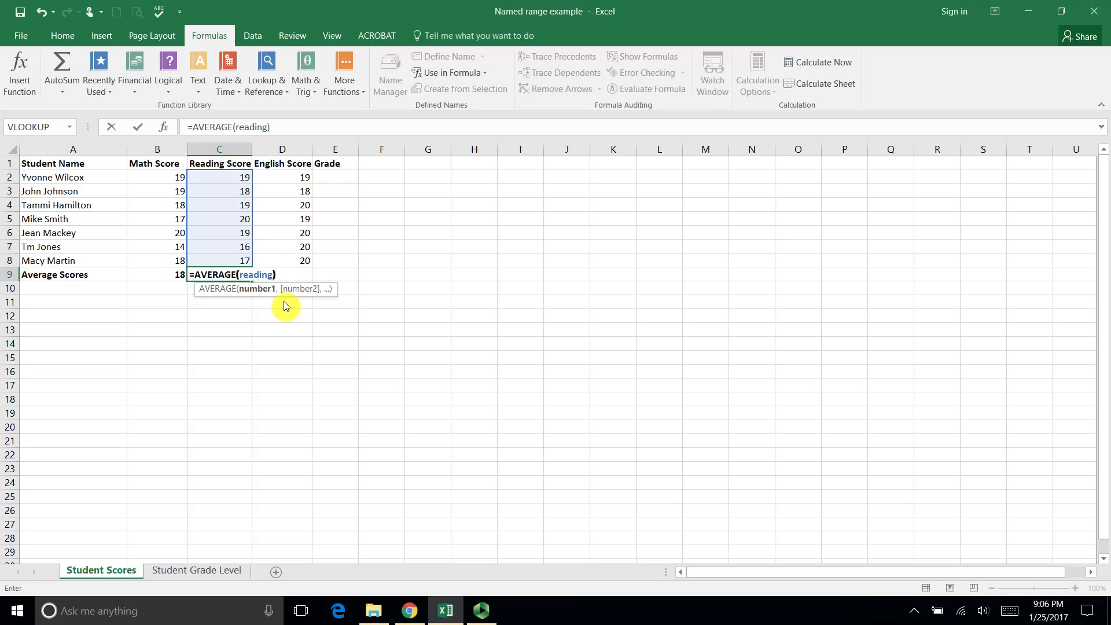
key(Return)
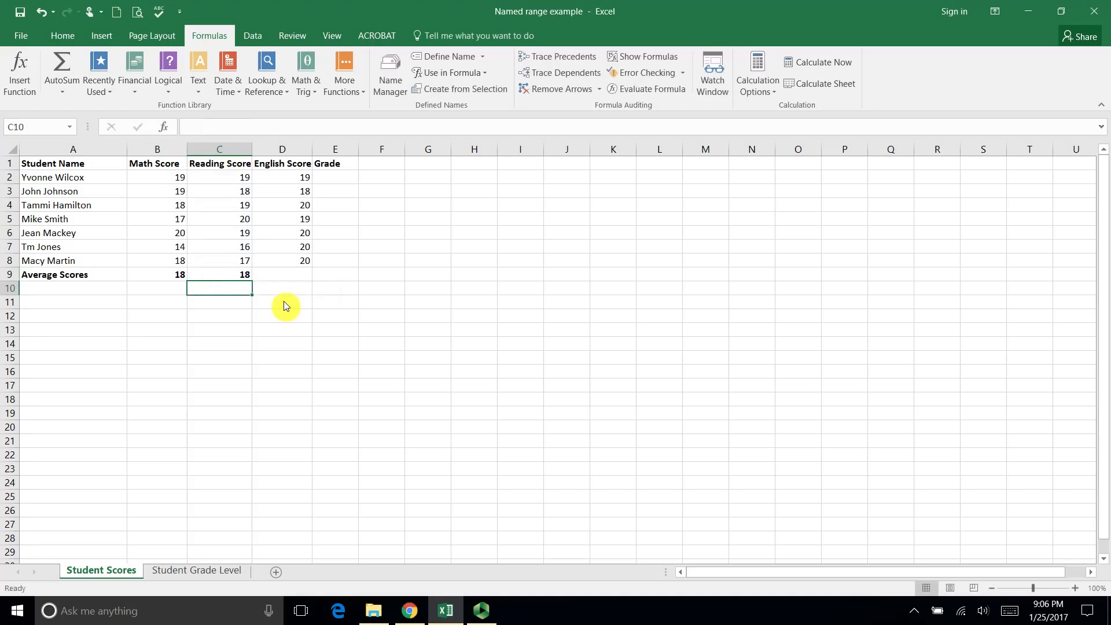
- Name the English scores in D2:D8 English
click(307, 280)
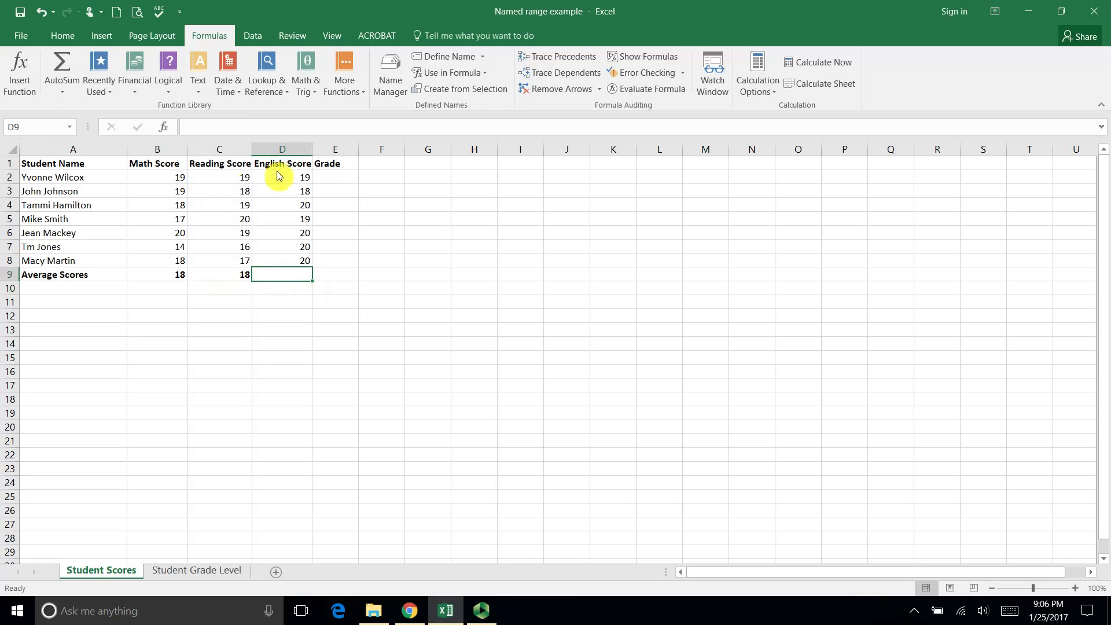
drag(288, 179, 299, 262)
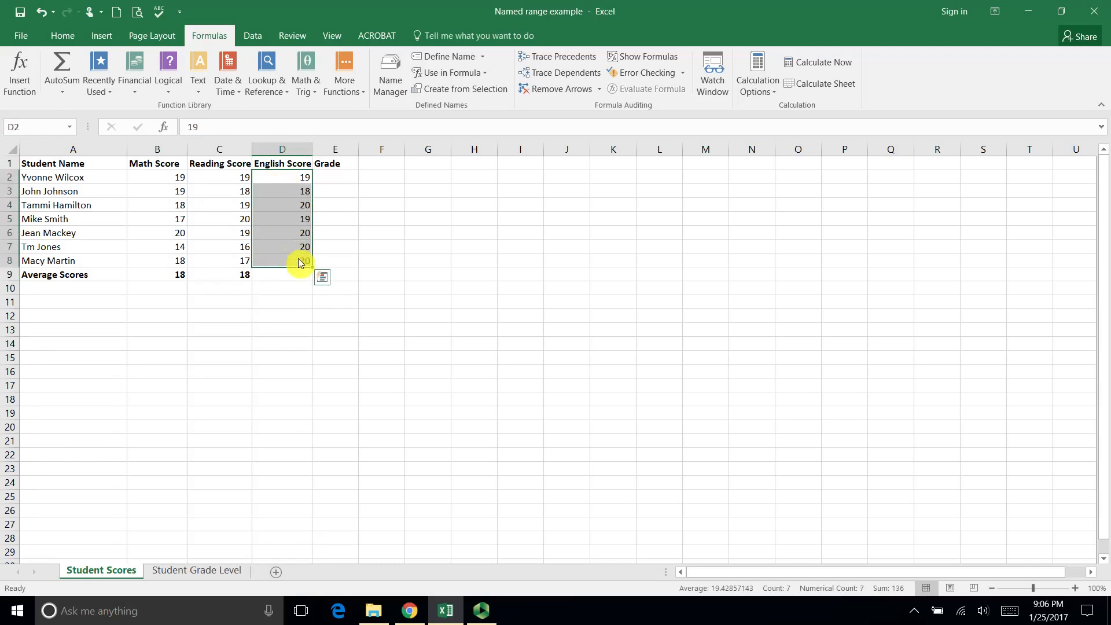
click(39, 124)
text(English)
key(Return)
- Enter =AVERAGE(English) in D9 to average the English scores
click(289, 278)
text(=av)
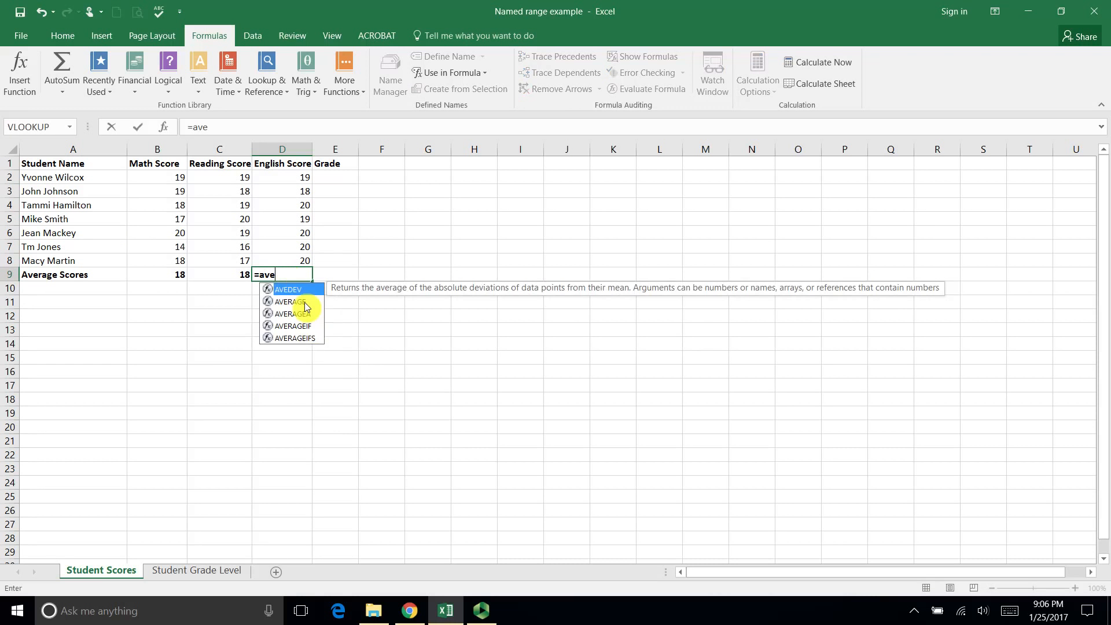
text(e)
double_click(304, 303)
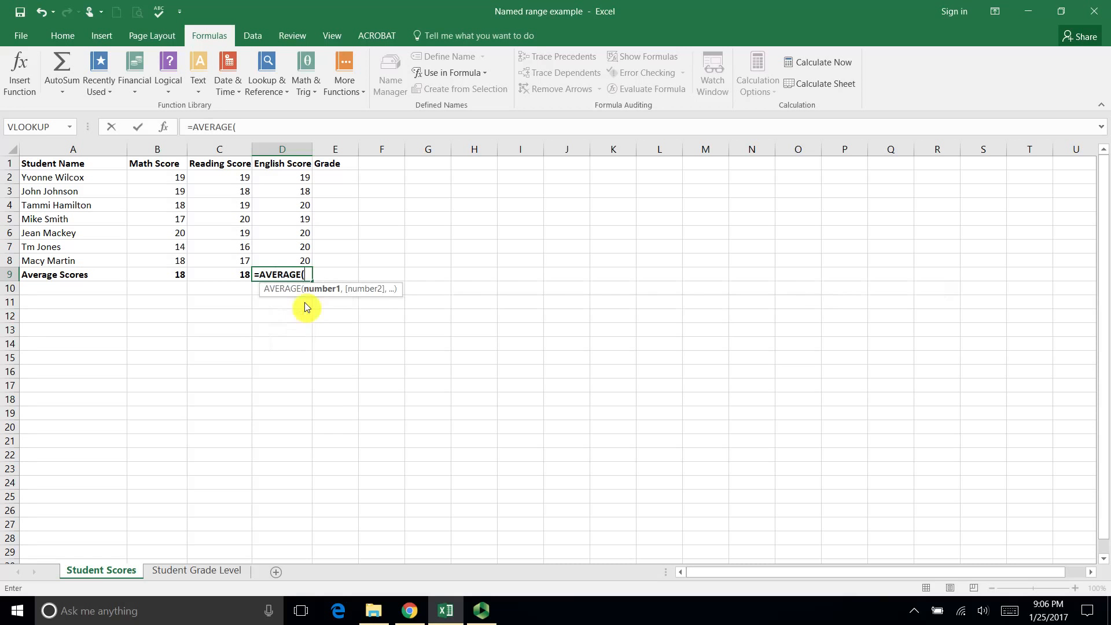
text(eng)
double_click(332, 299)
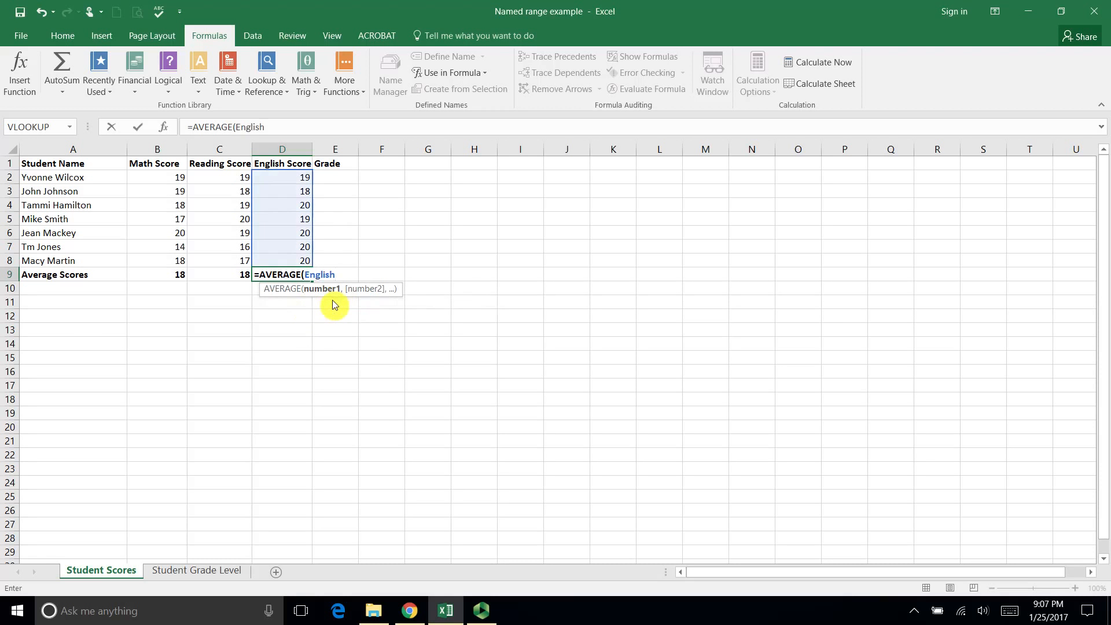
key(Return)
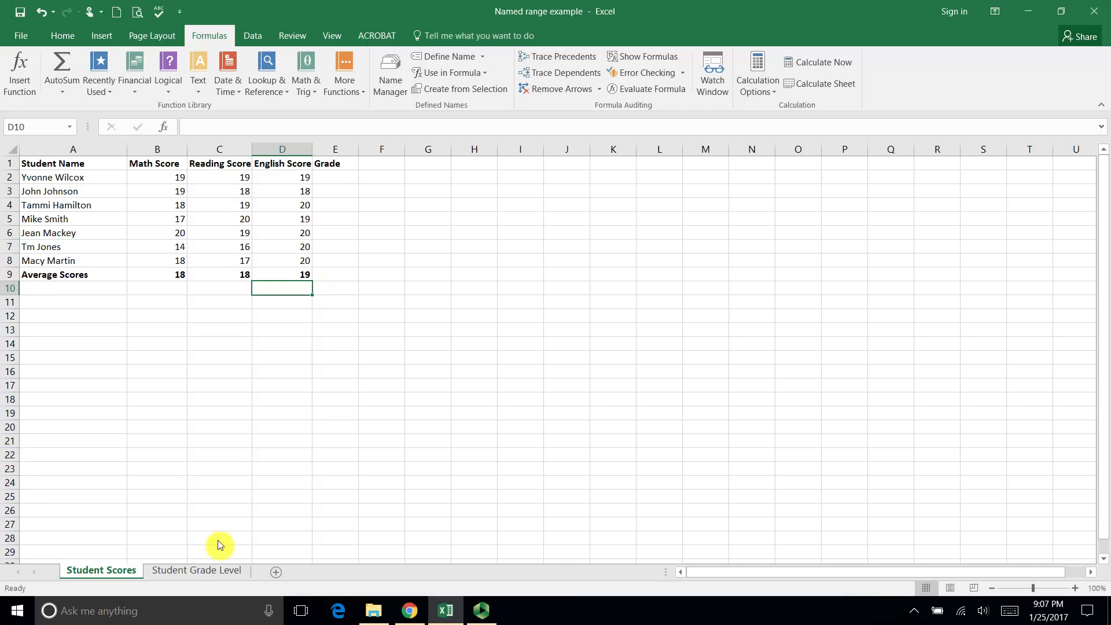
- Review the student names and their grades in A2:B8 on the Student Grade Level sheet
click(189, 572)
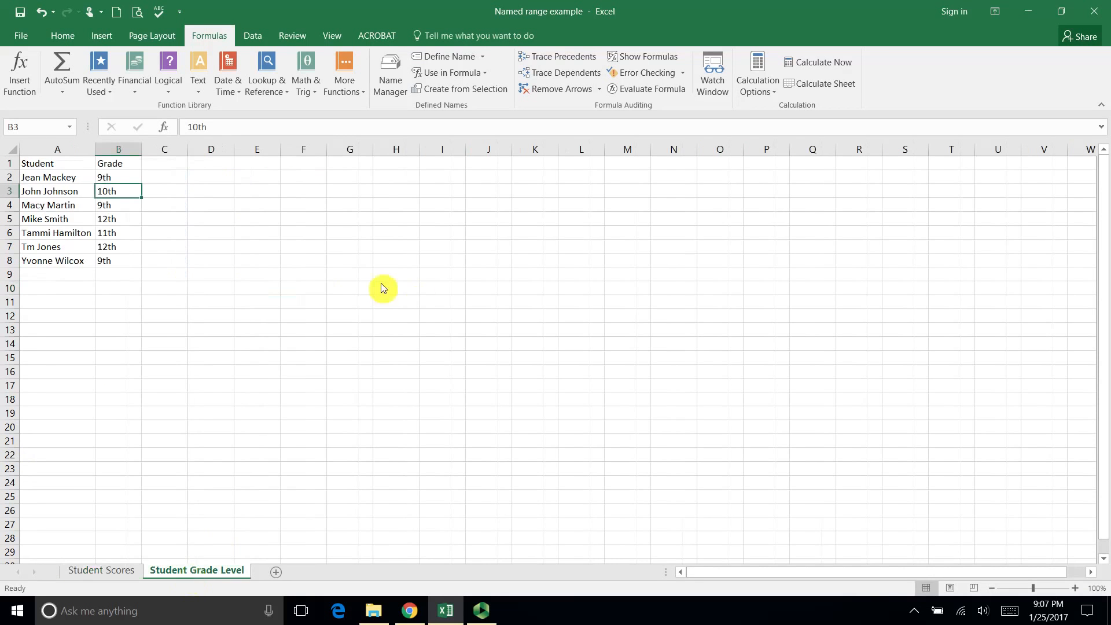
click(57, 181)
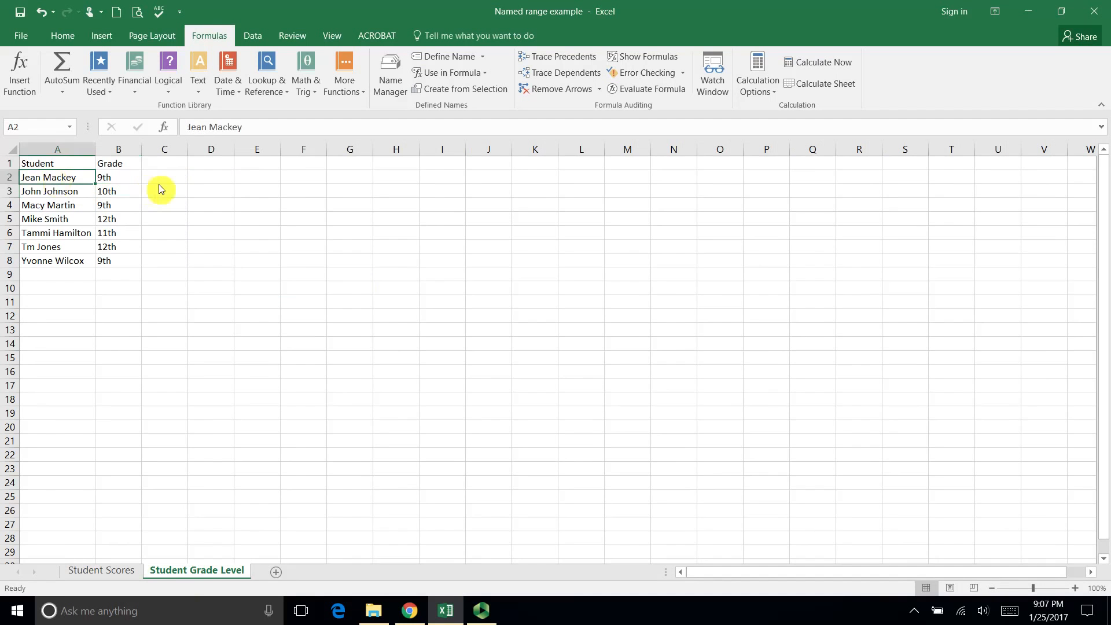
drag(75, 179, 79, 263)
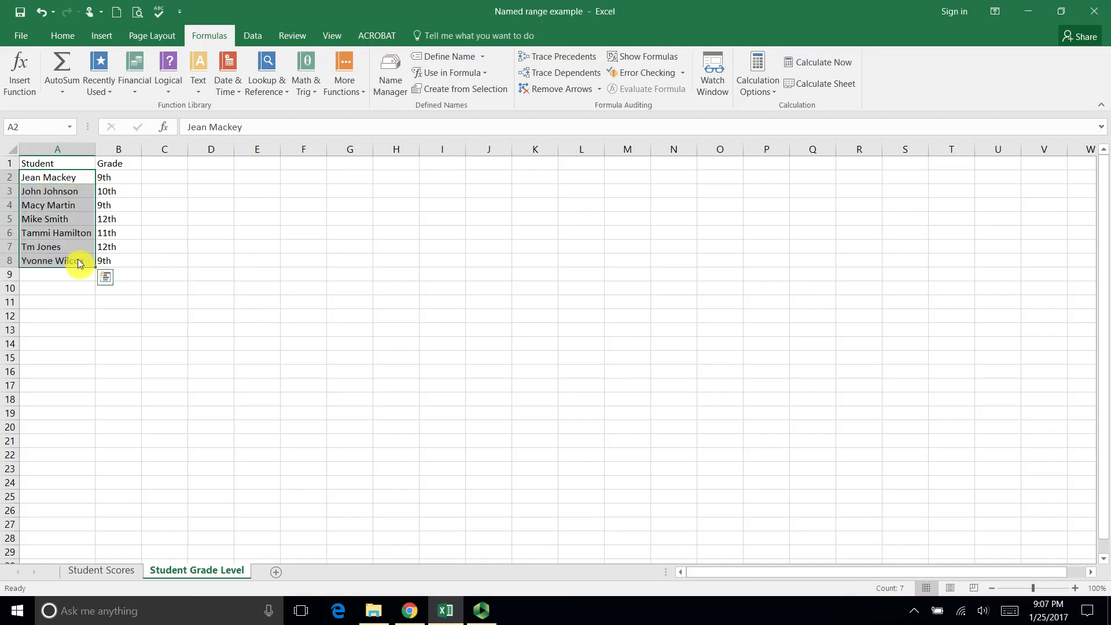
drag(125, 179, 132, 261)
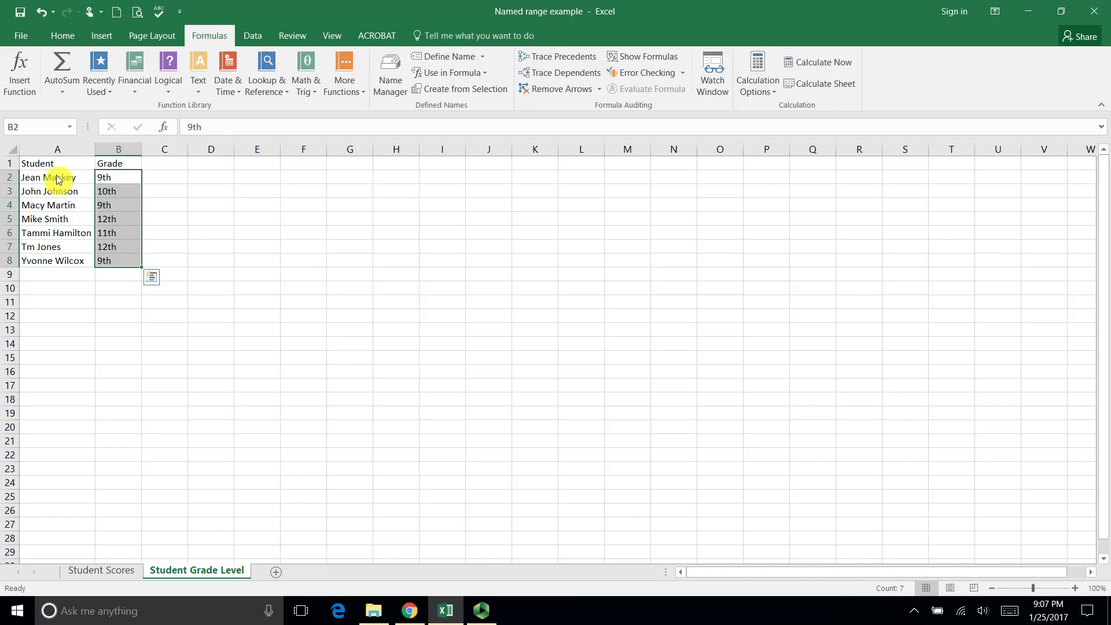
drag(57, 178, 118, 265)
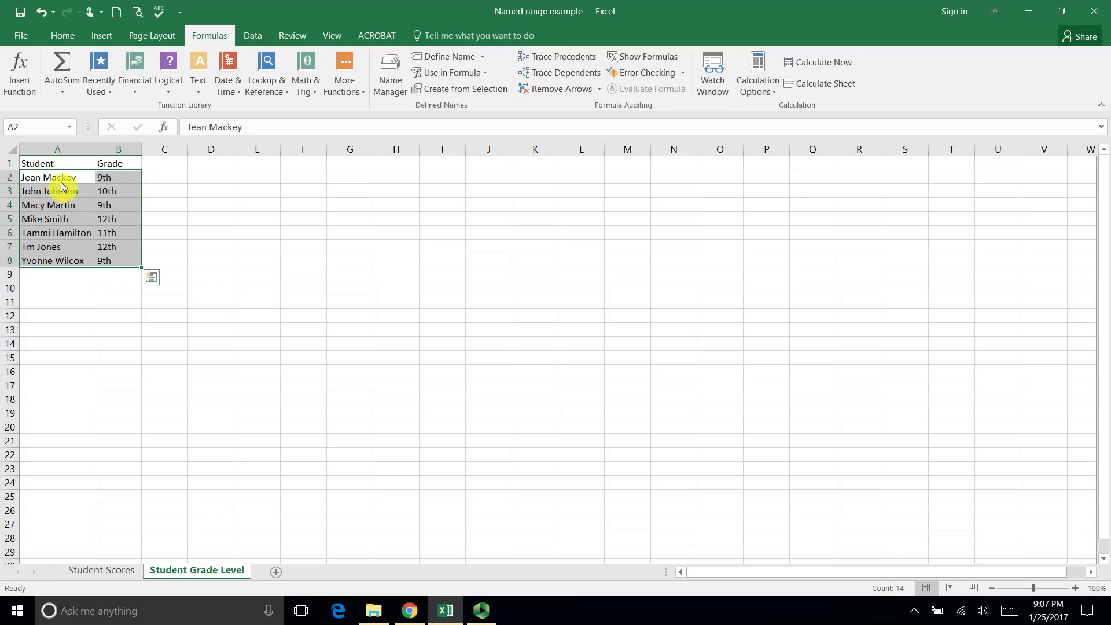
click(110, 179)
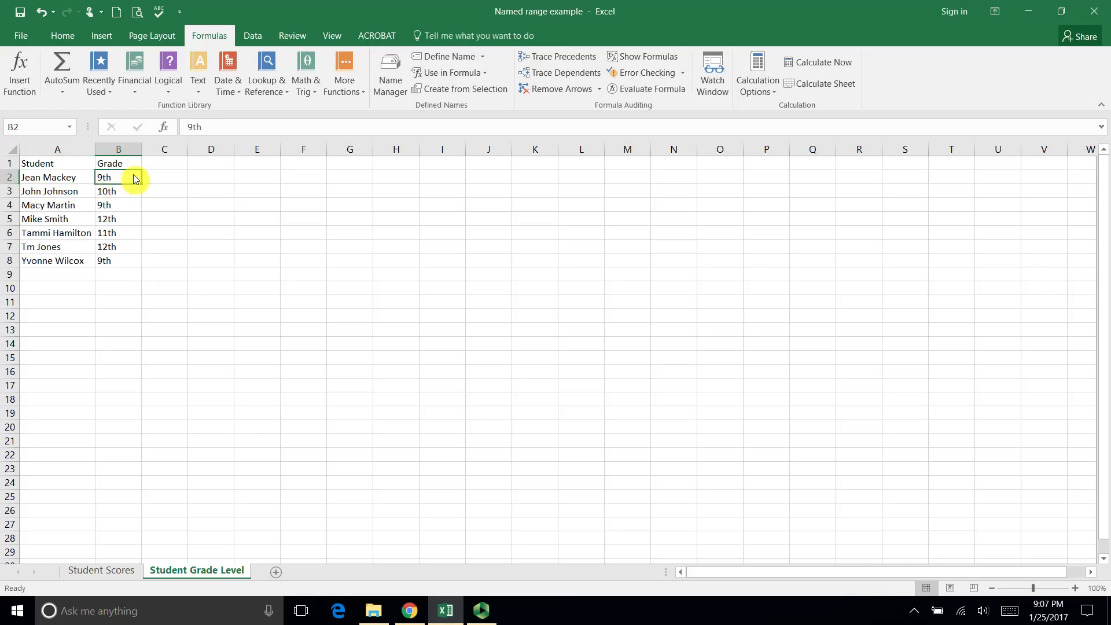
click(68, 182)
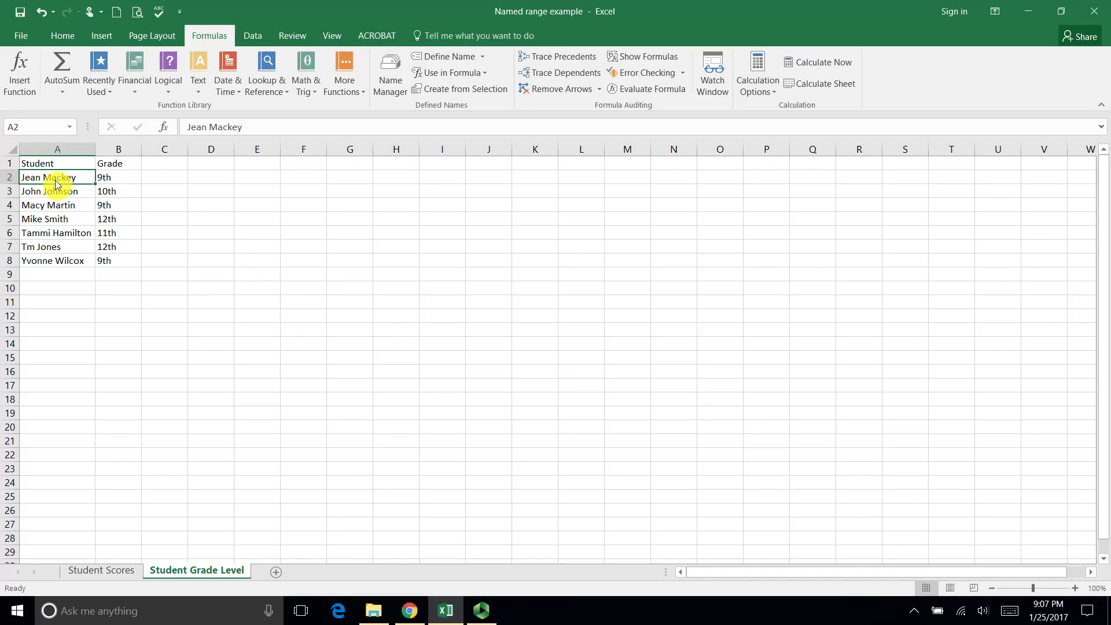
- Create names for the grades in A2:B8 from the values in the left column only
drag(48, 182, 119, 259)
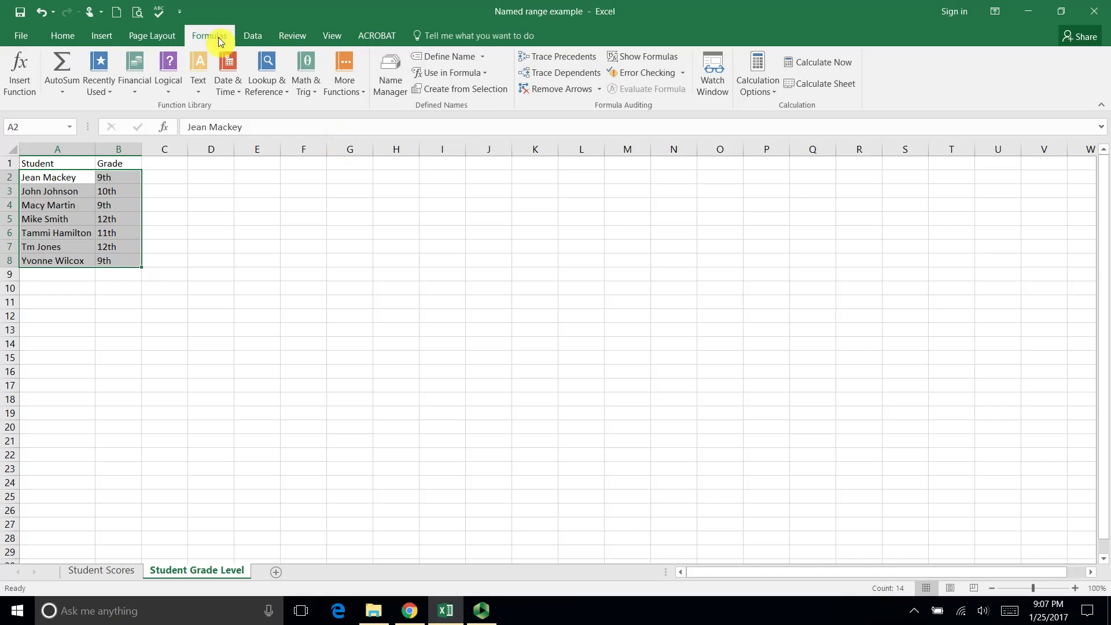
click(478, 92)
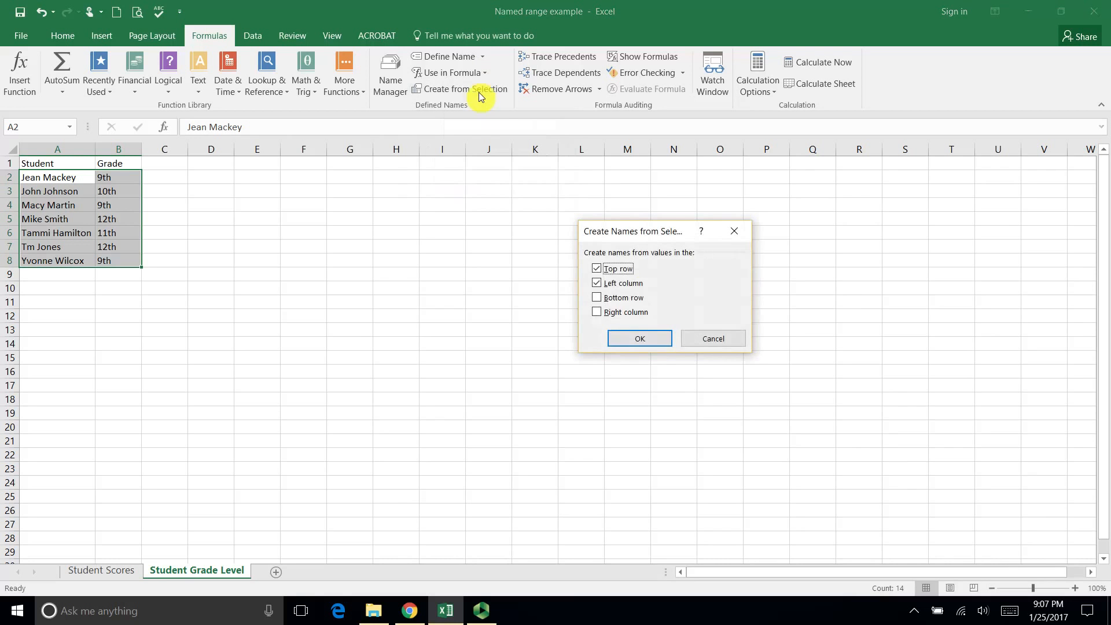
click(598, 270)
click(640, 340)
click(330, 222)
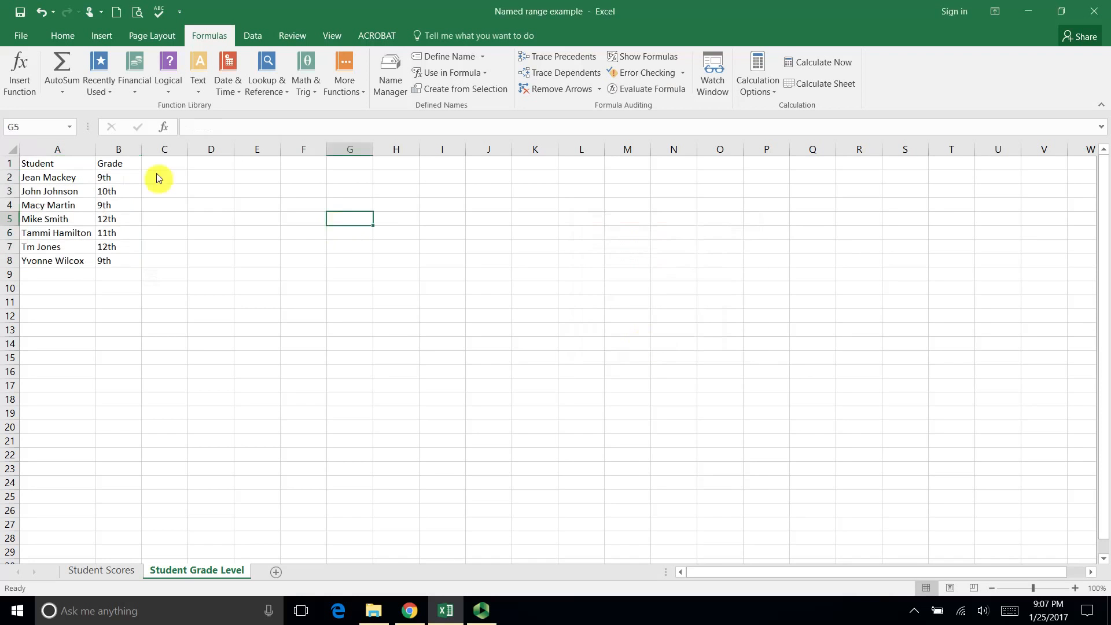
- Jump by name to the grade cells of the students in rows 2 and 4
click(71, 126)
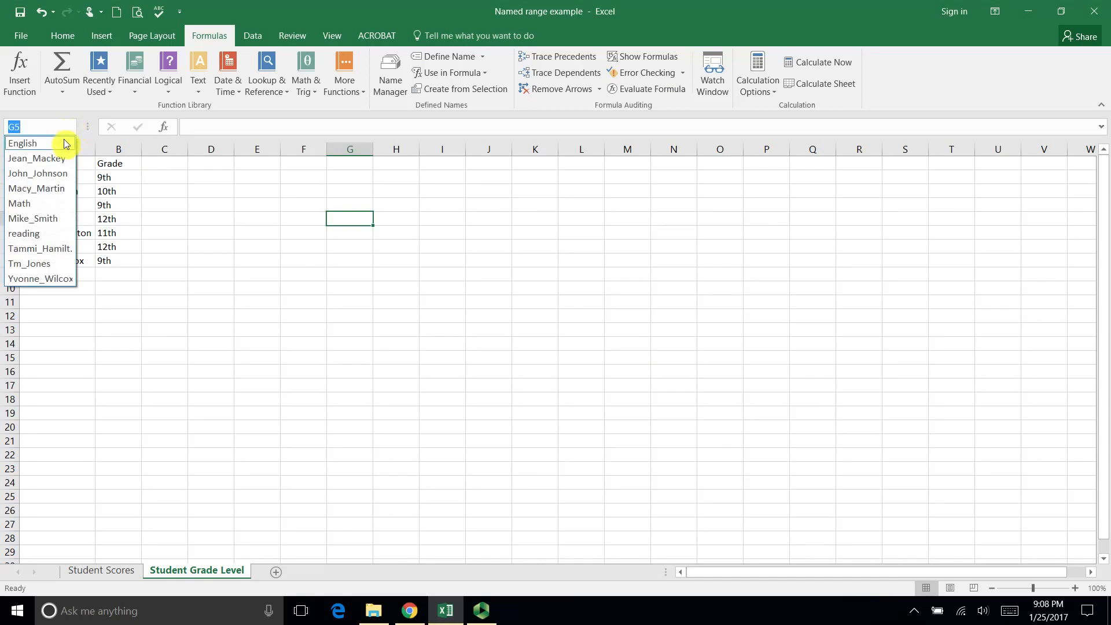
click(69, 162)
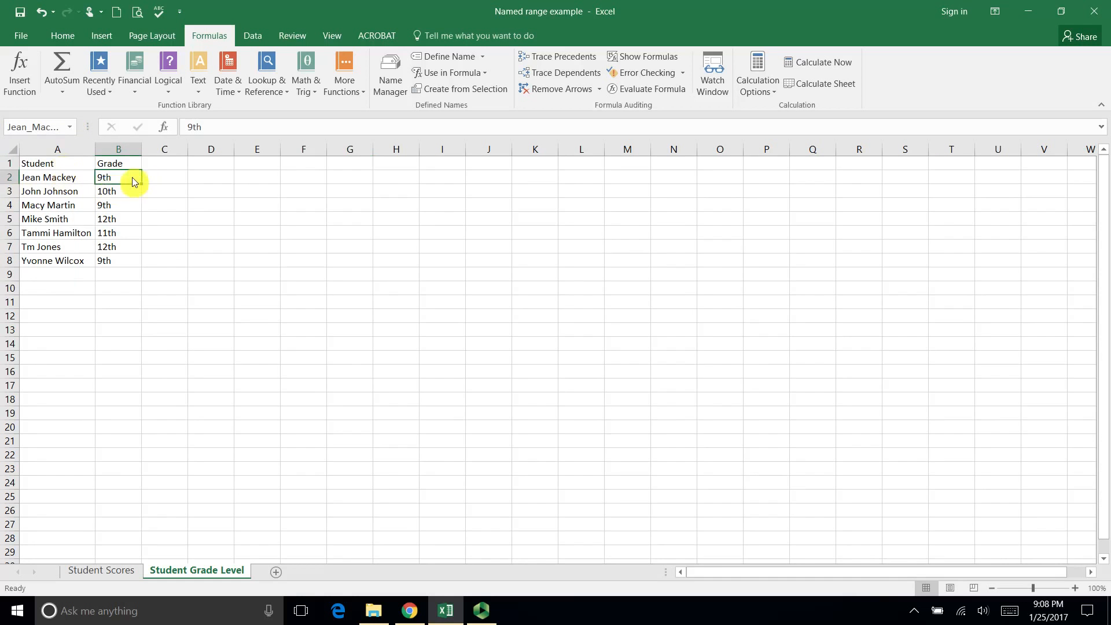
click(69, 127)
click(63, 189)
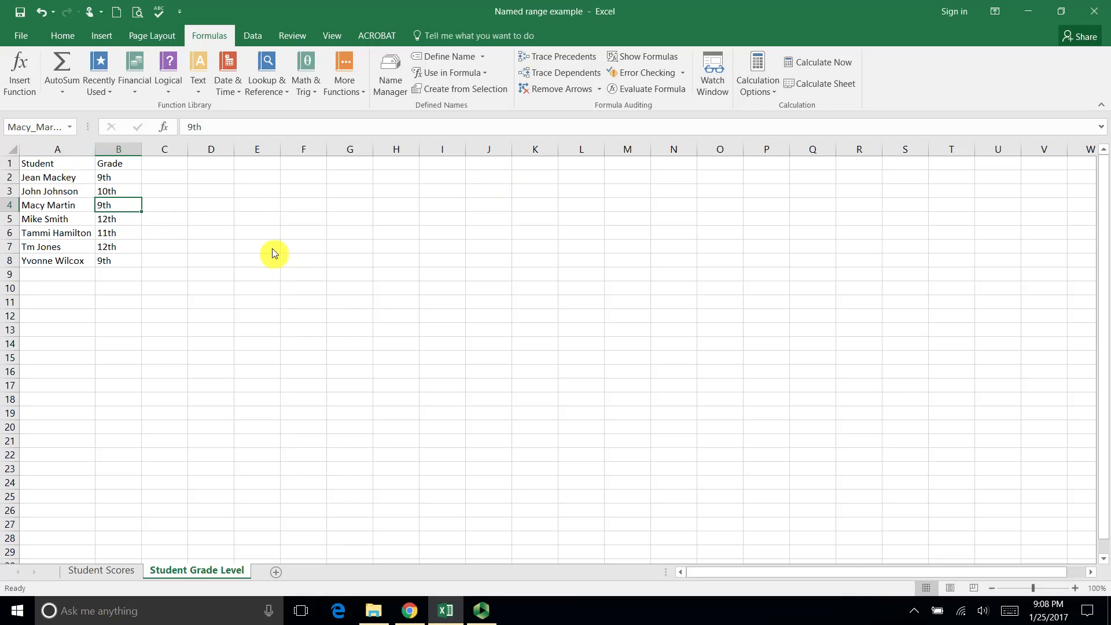
- Check in the Name Manager which cells the first three student names refer to
click(392, 80)
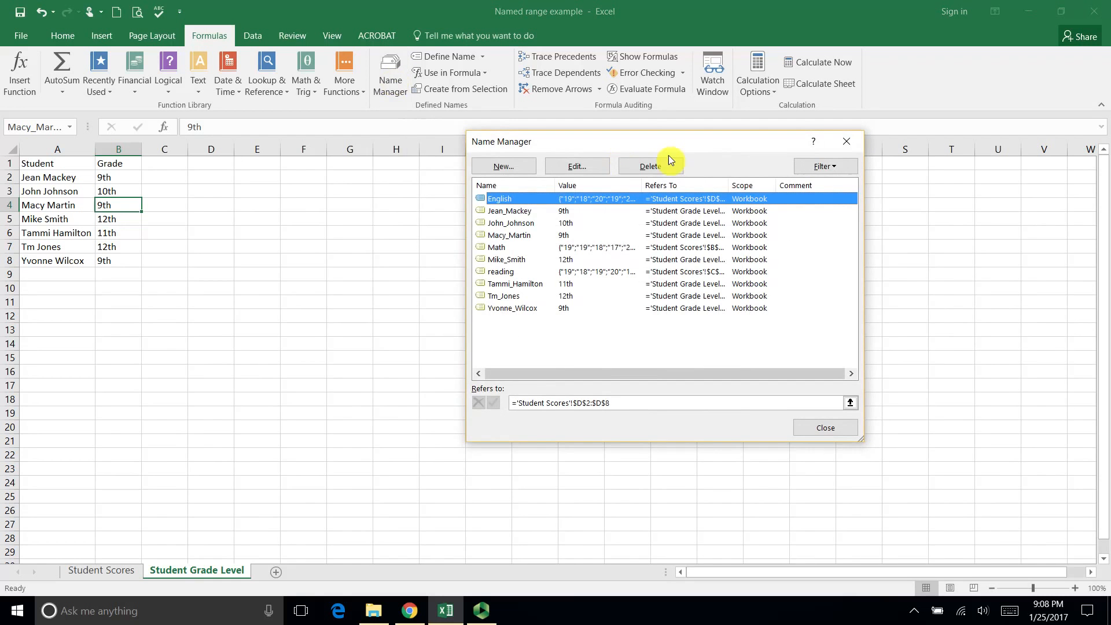
click(536, 211)
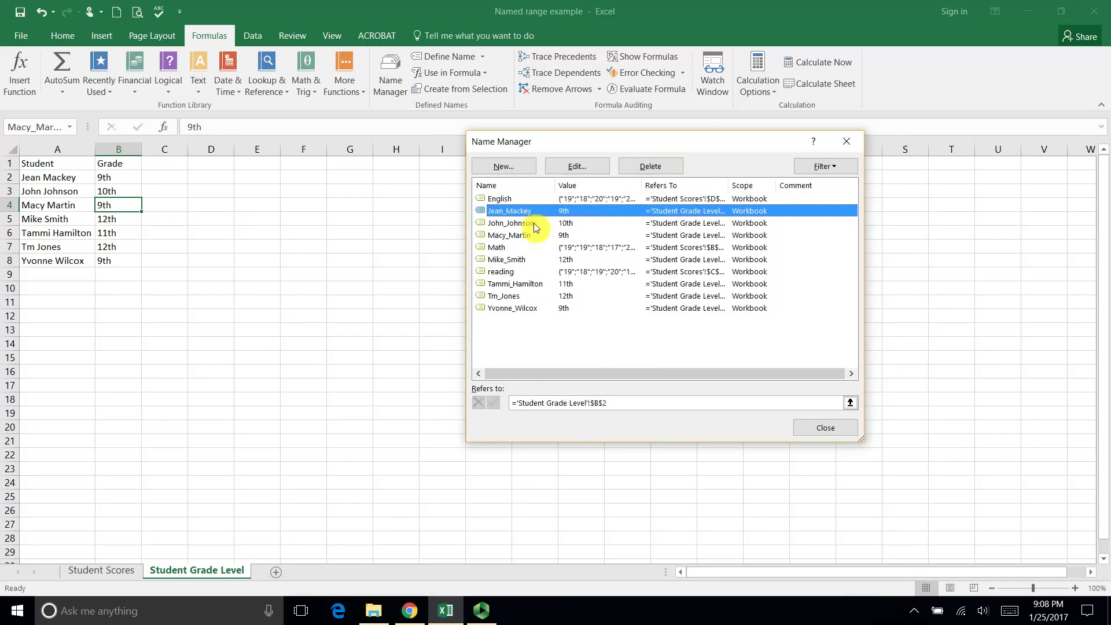
click(535, 224)
click(527, 235)
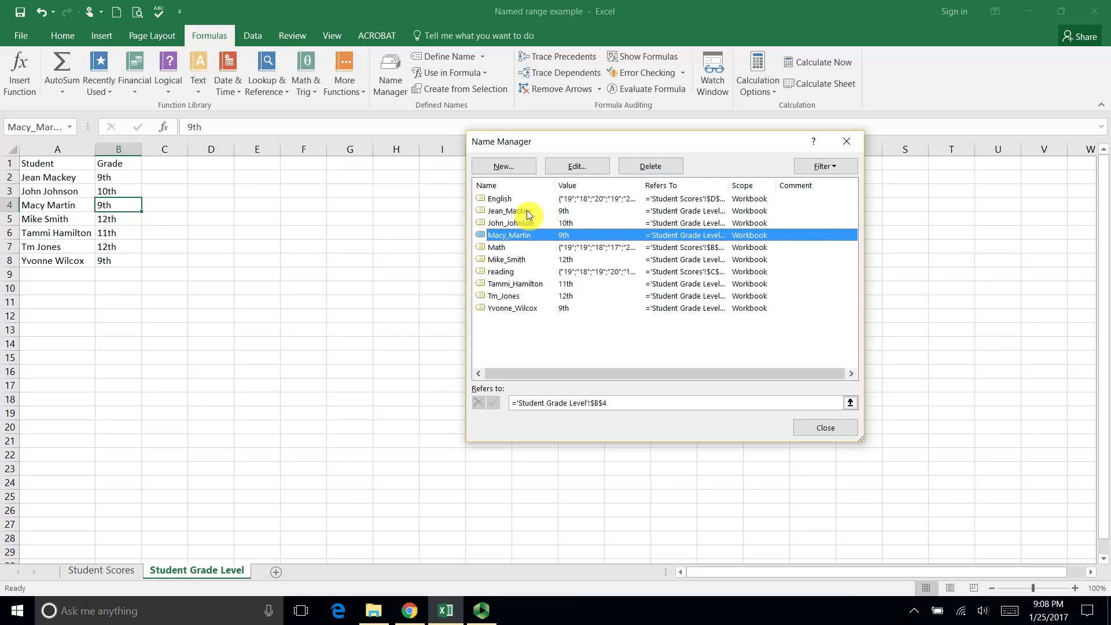
- Select every defined name from English to the end of the list, clear the selection and close the Name Manager without deleting anything
click(509, 201)
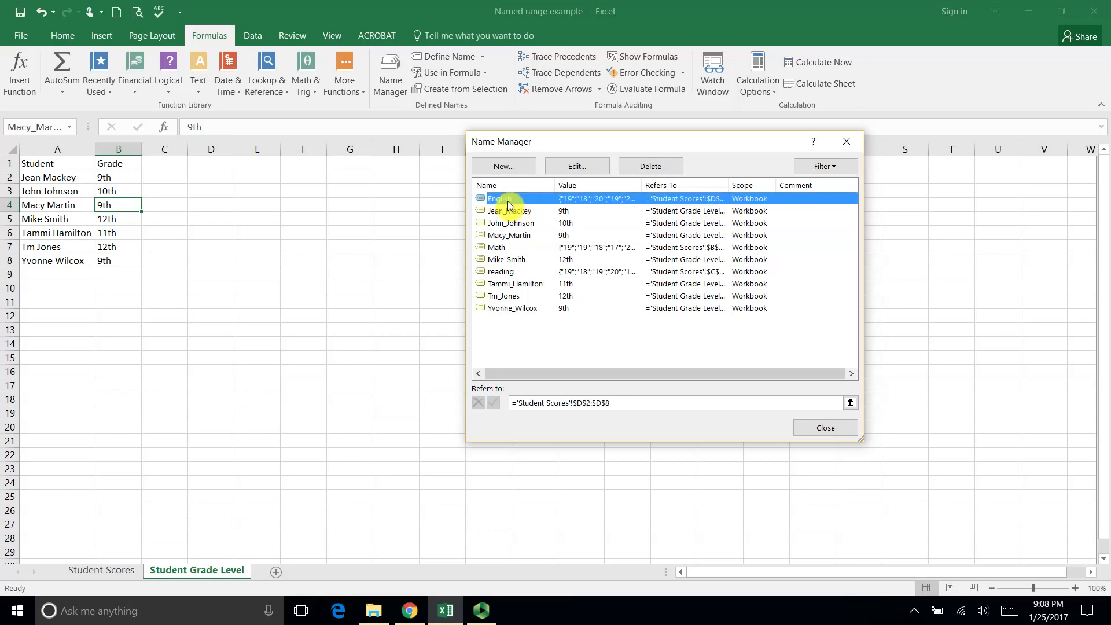
shift+click(523, 309)
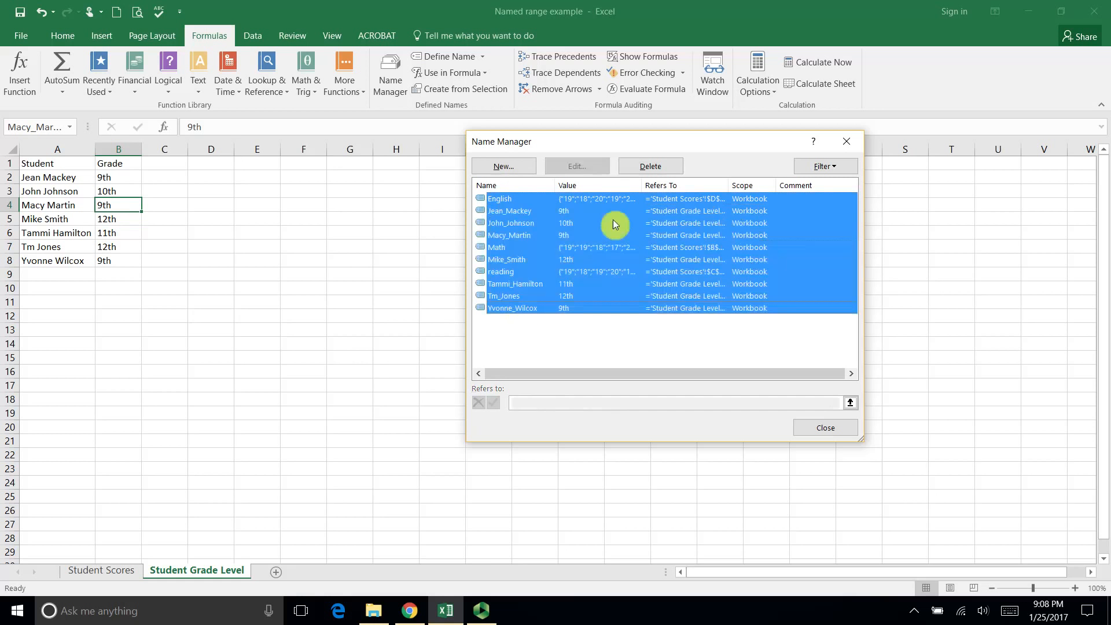
click(591, 334)
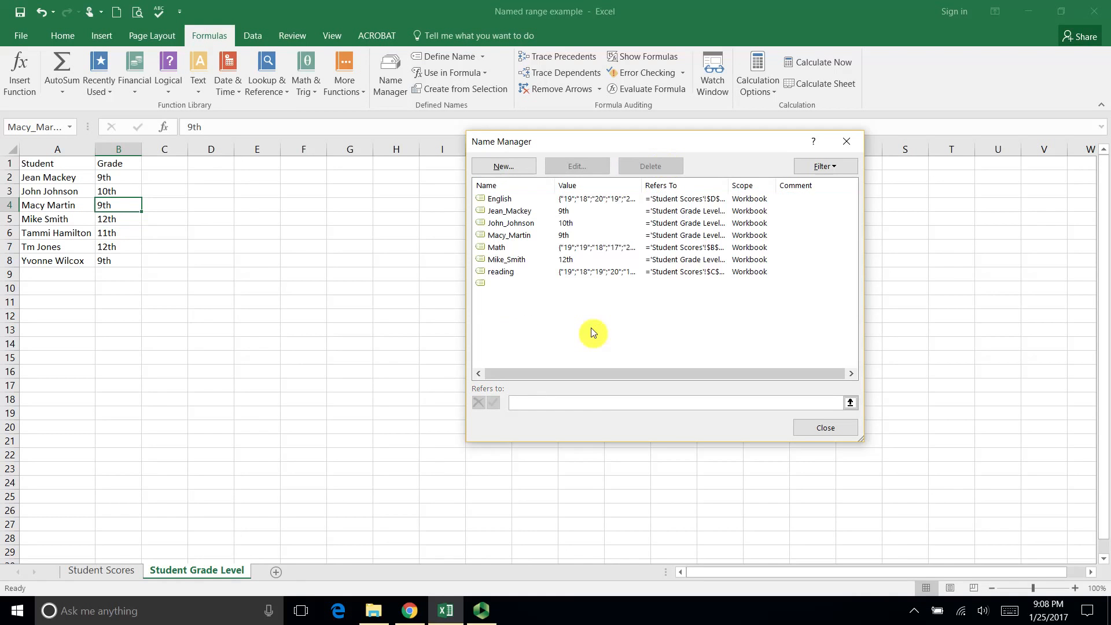
click(533, 202)
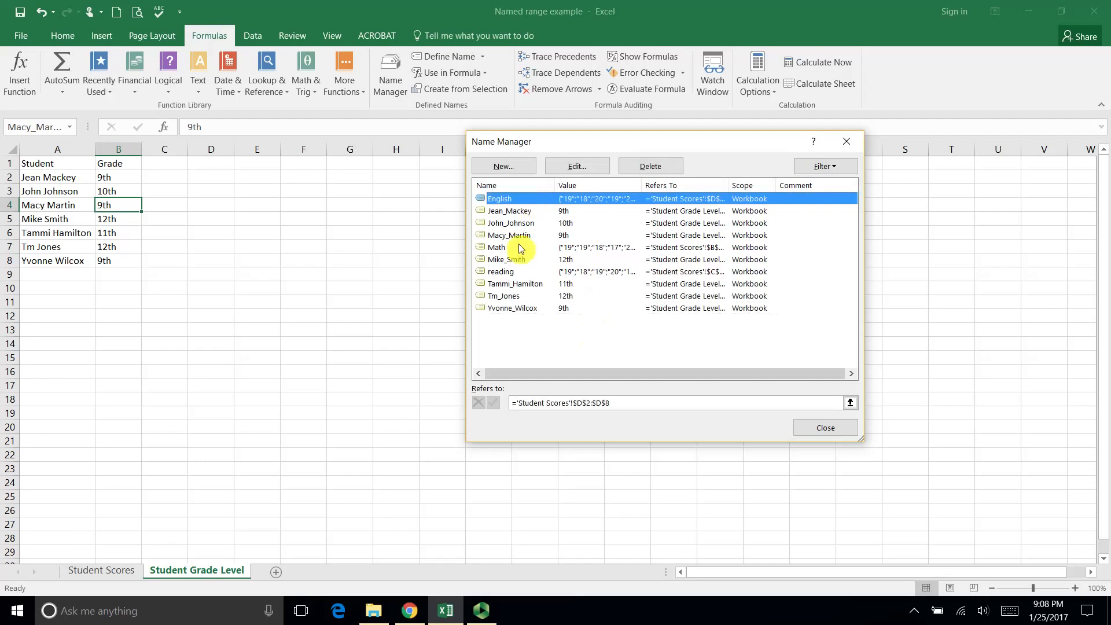
shift+click(530, 307)
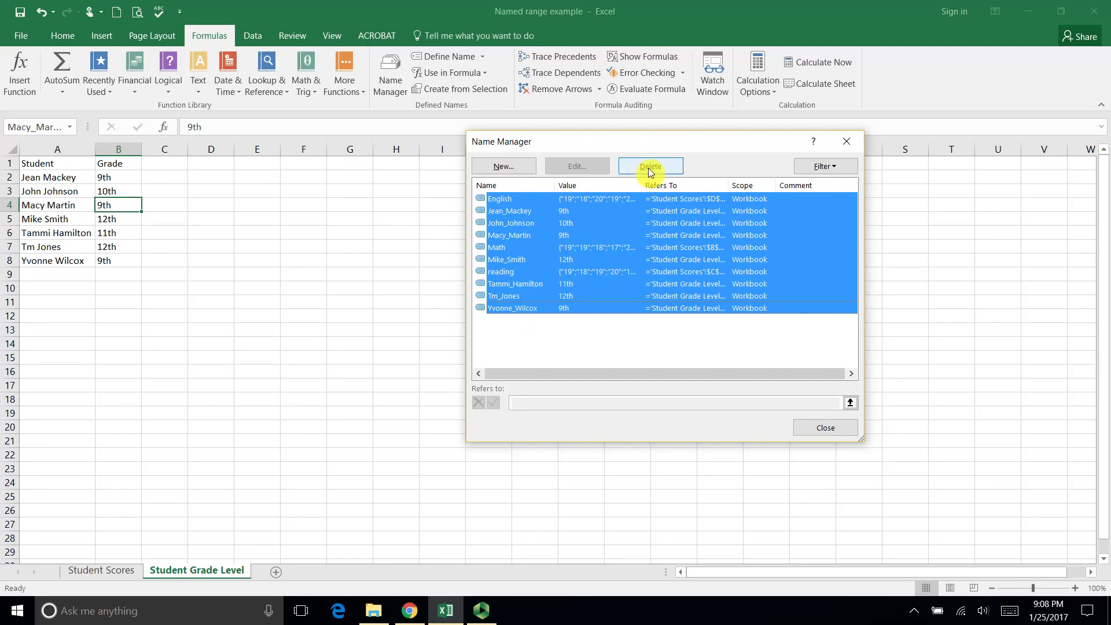
click(600, 338)
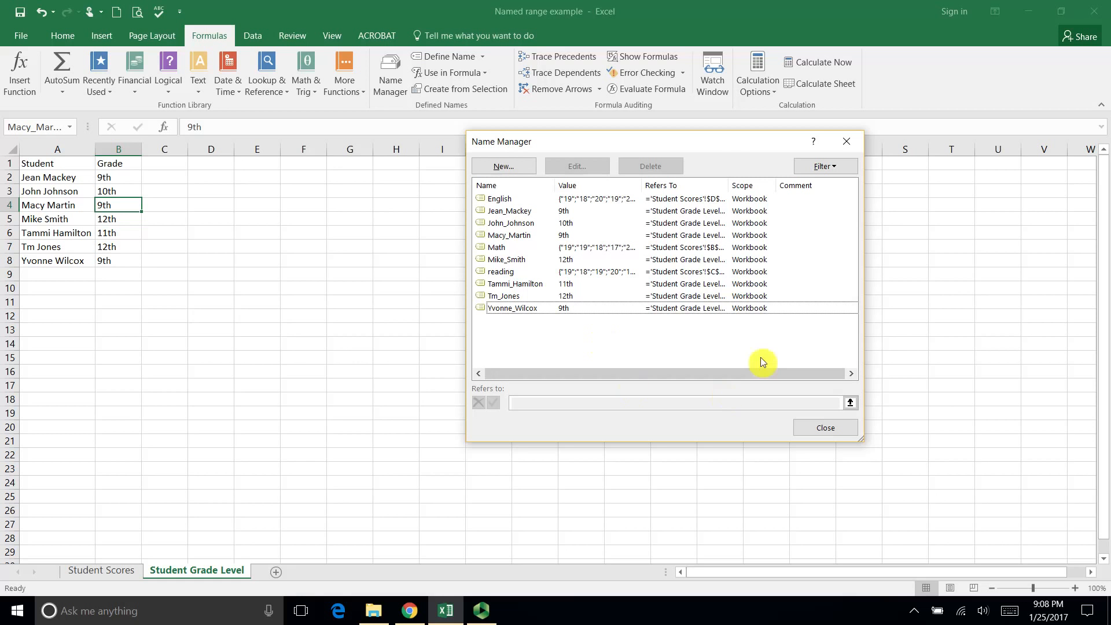
click(843, 144)
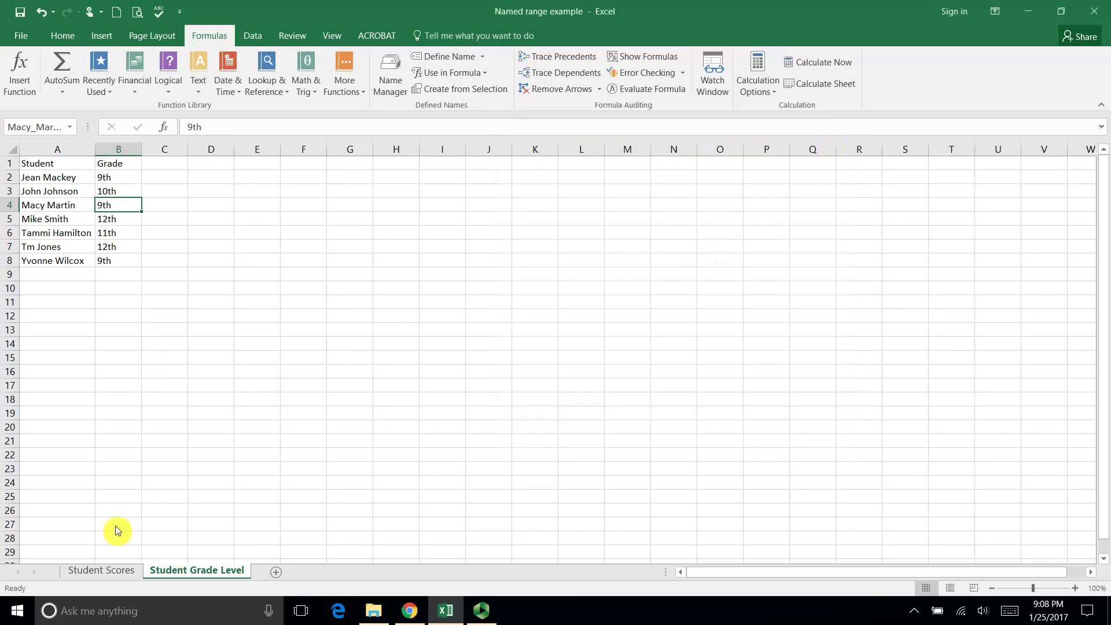
- View the Student Scores sheet, return to Student Grade Level, and jump from there to the named range English
click(112, 570)
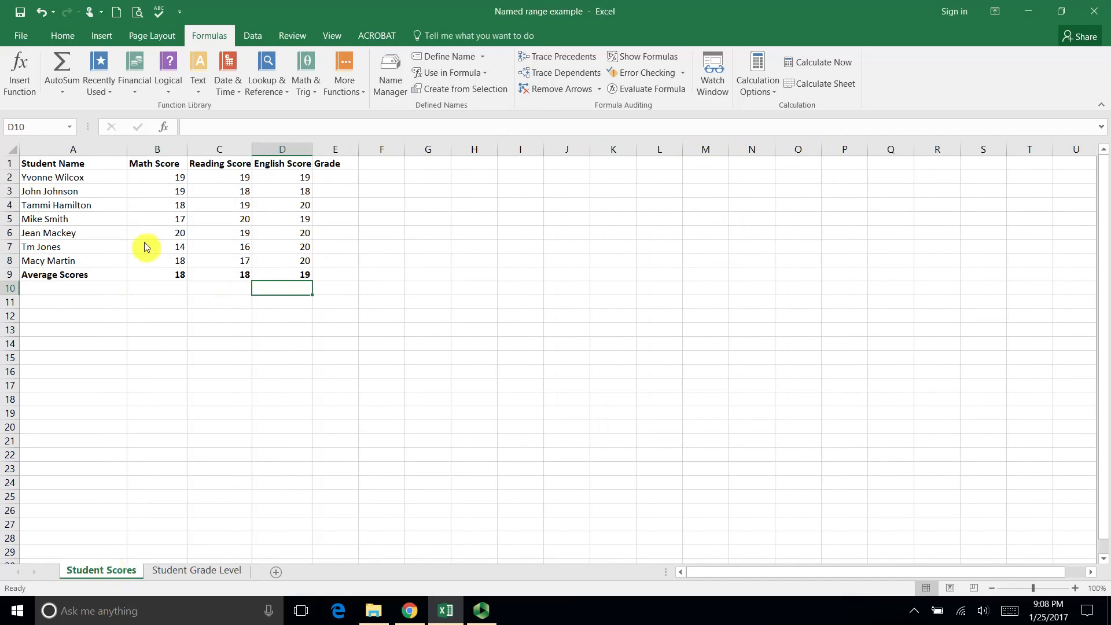
click(194, 572)
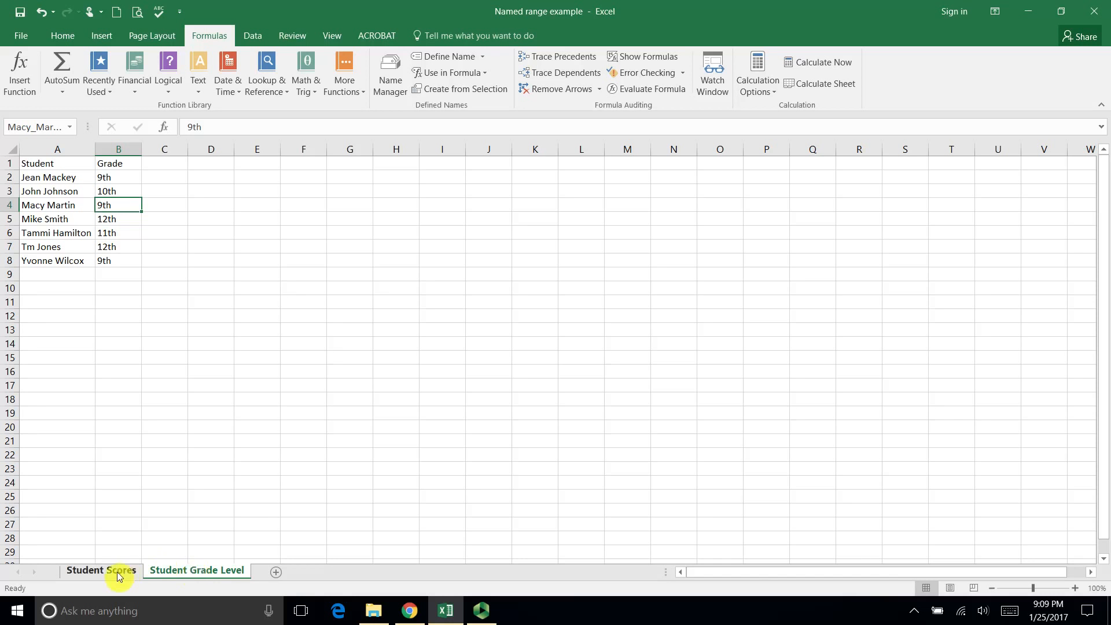
click(250, 500)
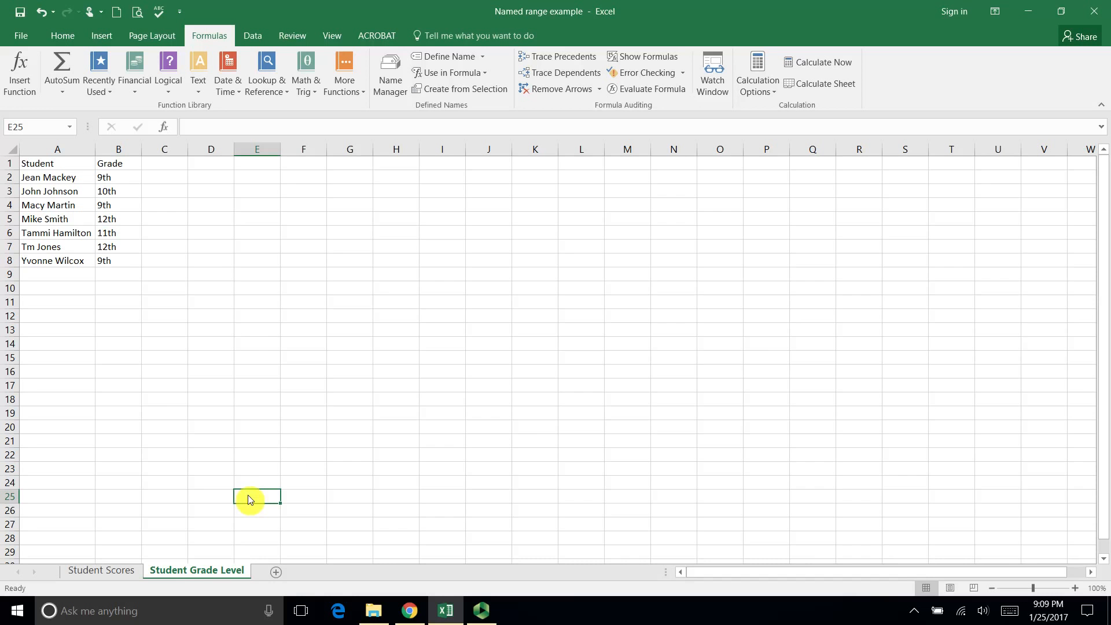
click(69, 128)
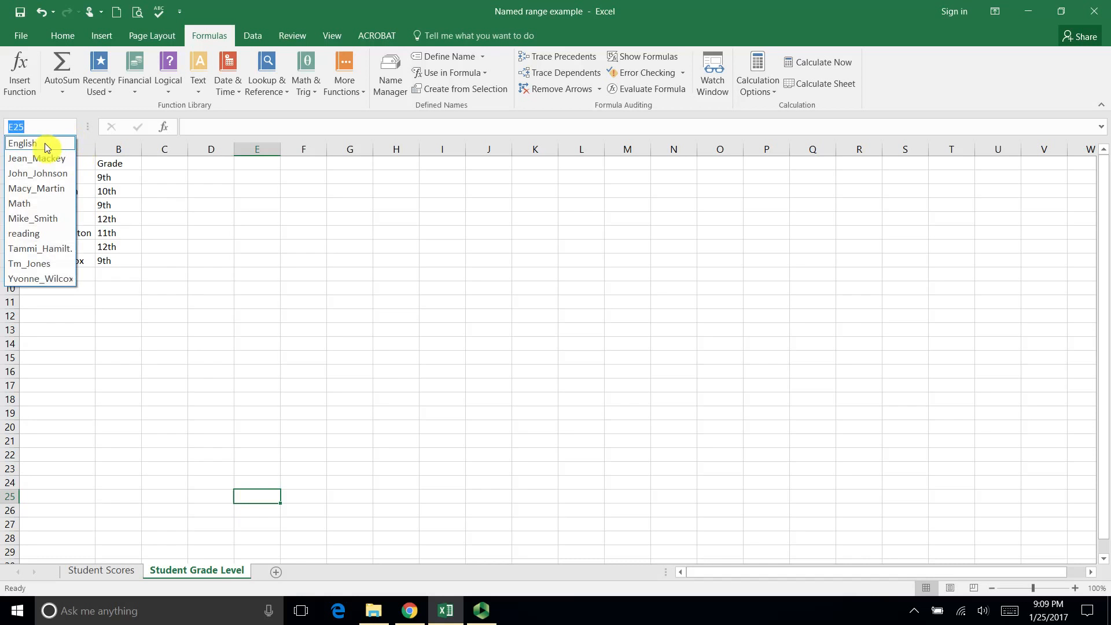
click(23, 144)
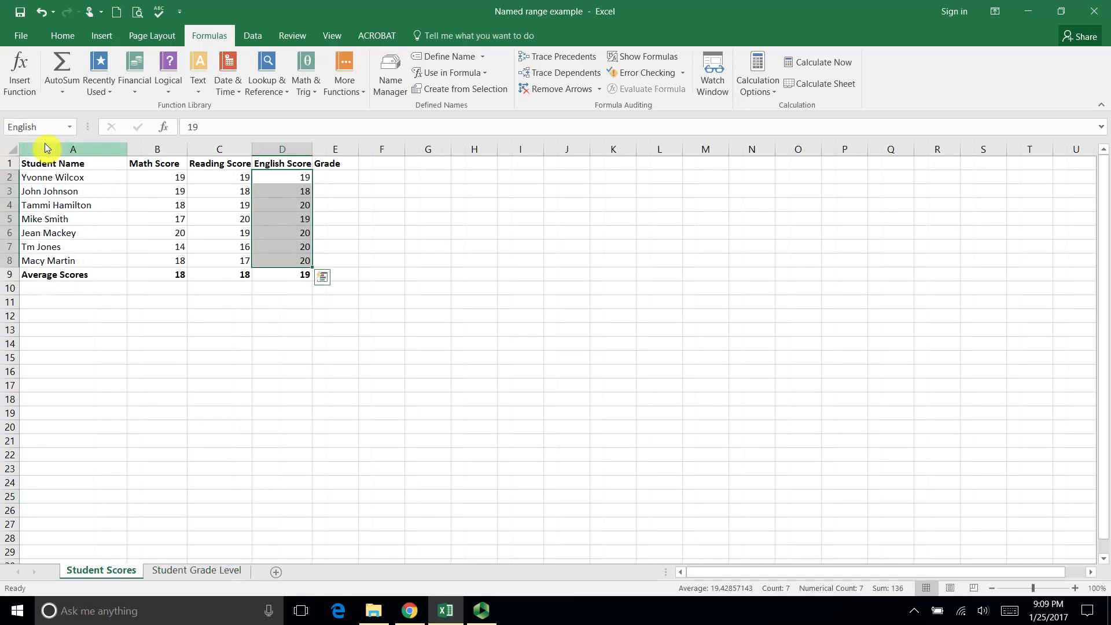